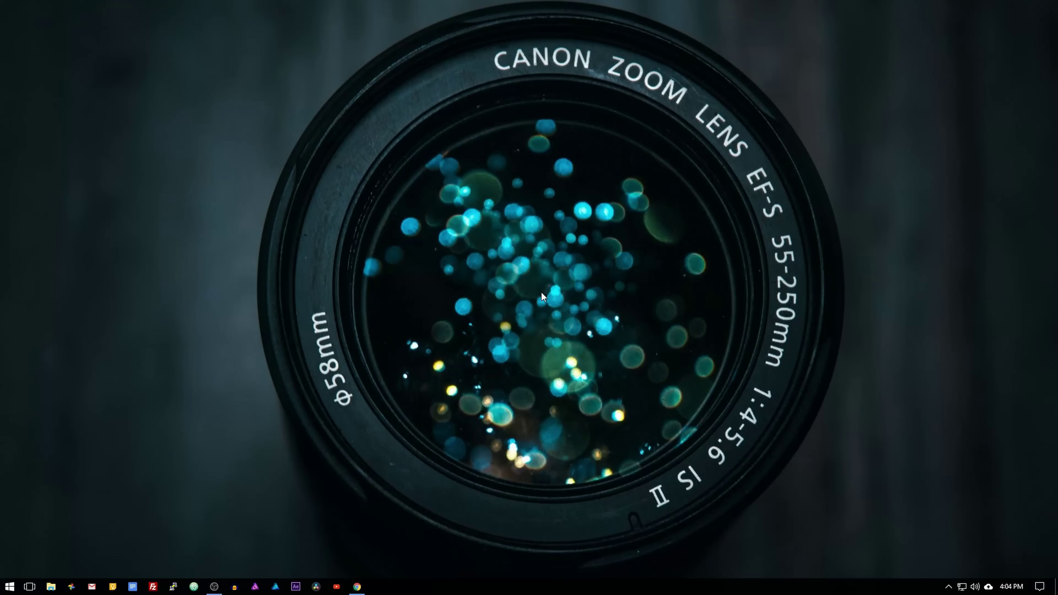
Start a new IFTTT applet using Google Assistant's 'Say a simple phrase' trigger.
{"action": "left_click", "coordinate": [357, 586]}
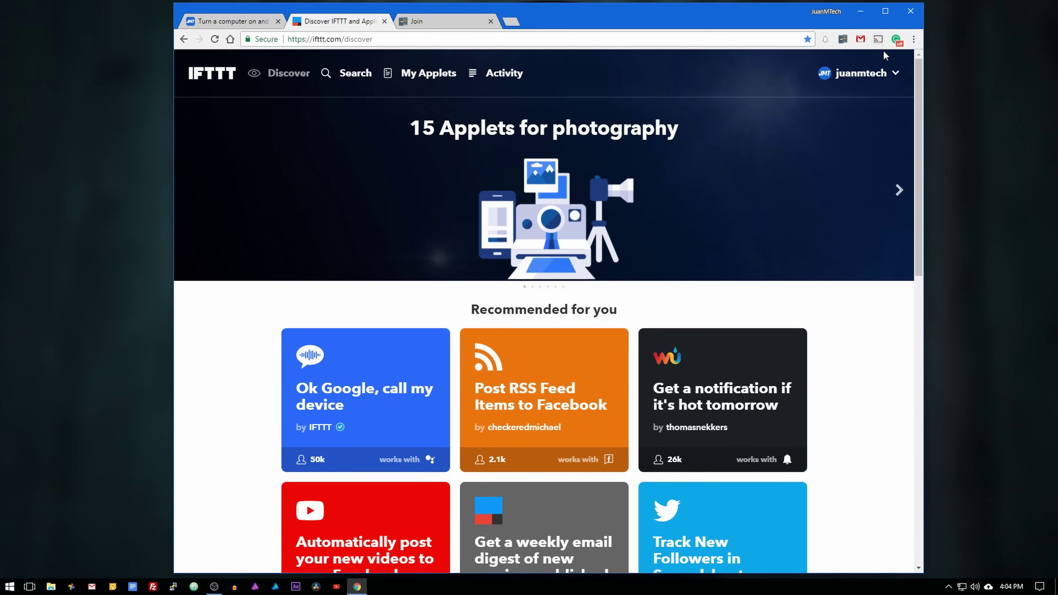
{"action": "left_click", "coordinate": [879, 83]}
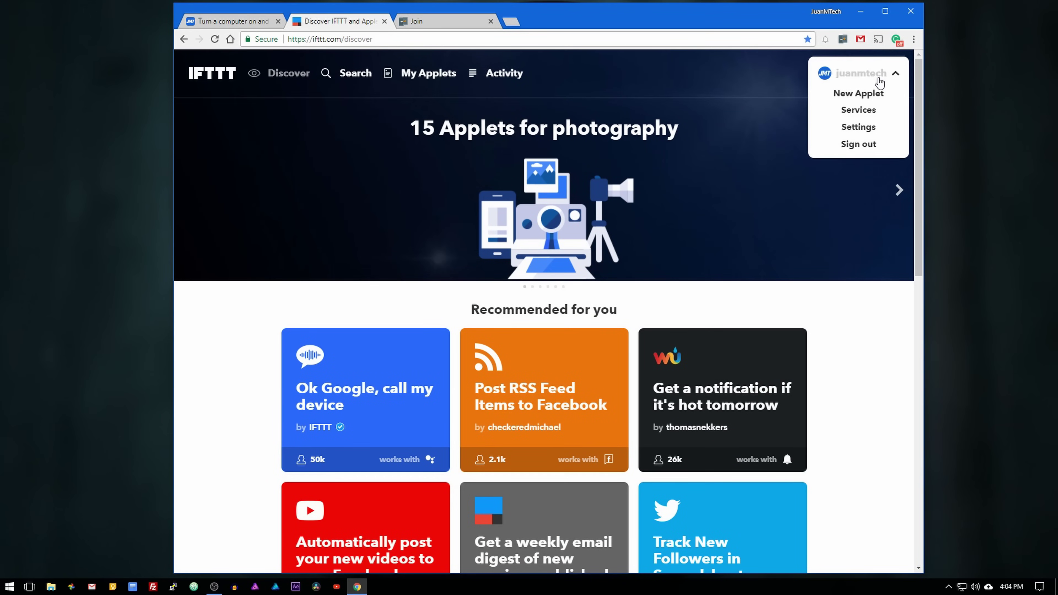
{"action": "left_click", "coordinate": [868, 98]}
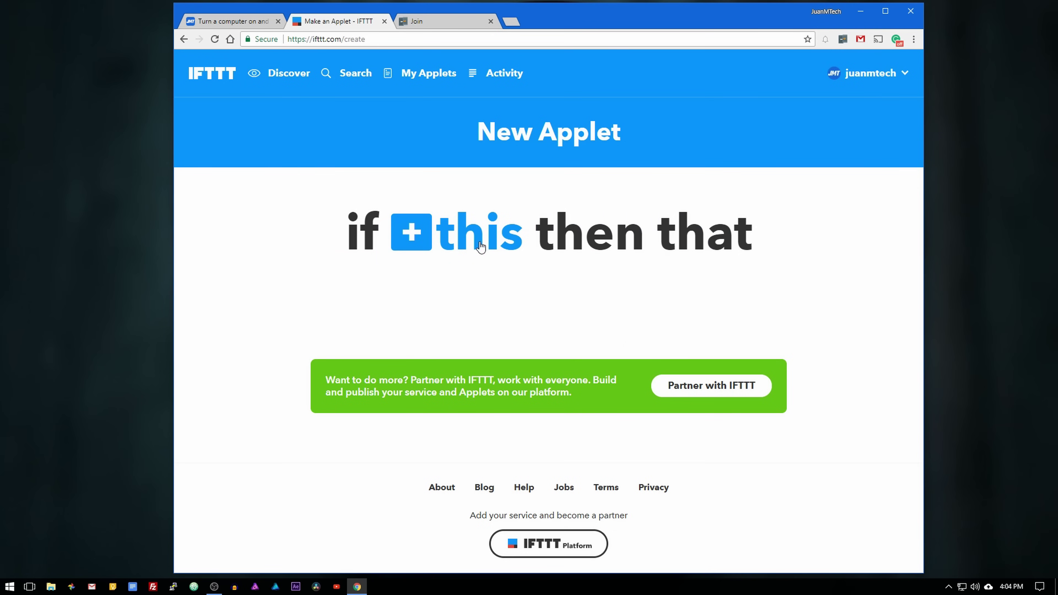
{"action": "left_click", "coordinate": [481, 247]}
{"action": "type", "text": "goo"}
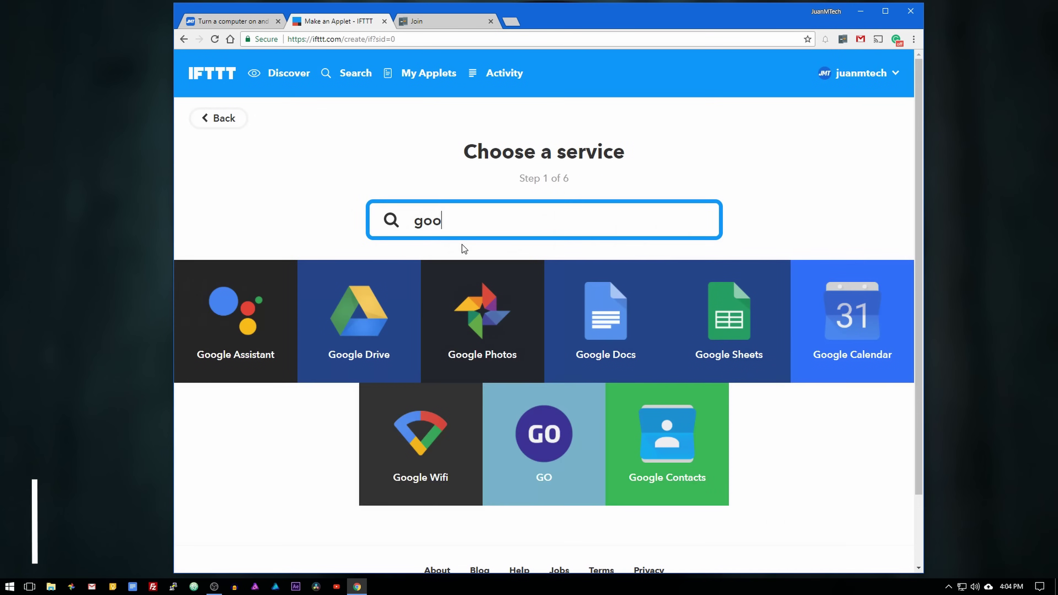
{"action": "type", "text": "gle"}
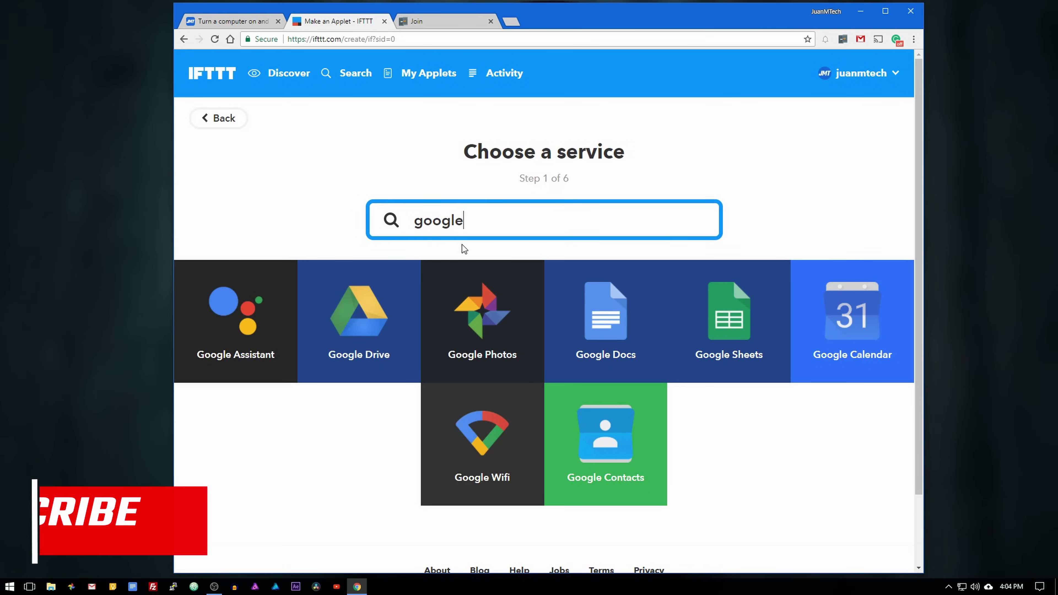
{"action": "left_click", "coordinate": [268, 363]}
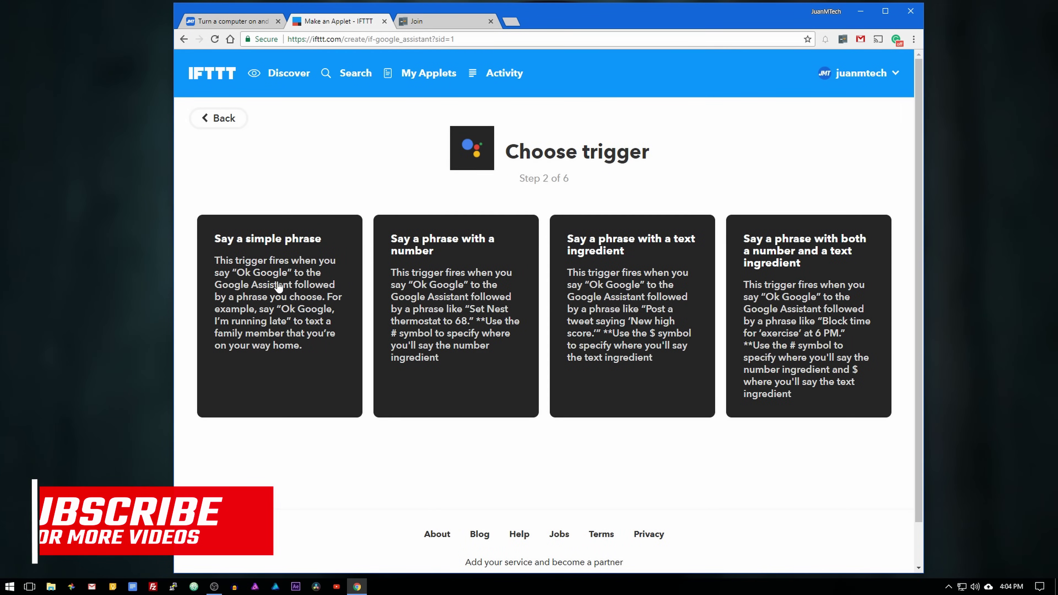
{"action": "left_click", "coordinate": [279, 286]}
Create the trigger with phrases 'turn computer on' and 'turn on computer', replying 'Turning computer on'.
{"action": "type", "text": "turn computer on"}
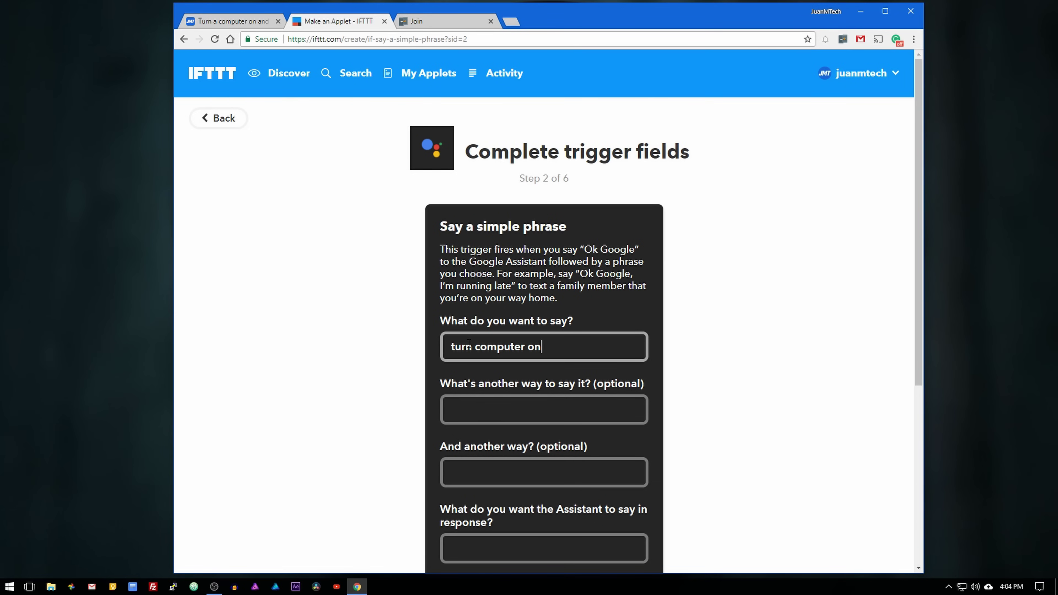
{"action": "key", "text": "Tab"}
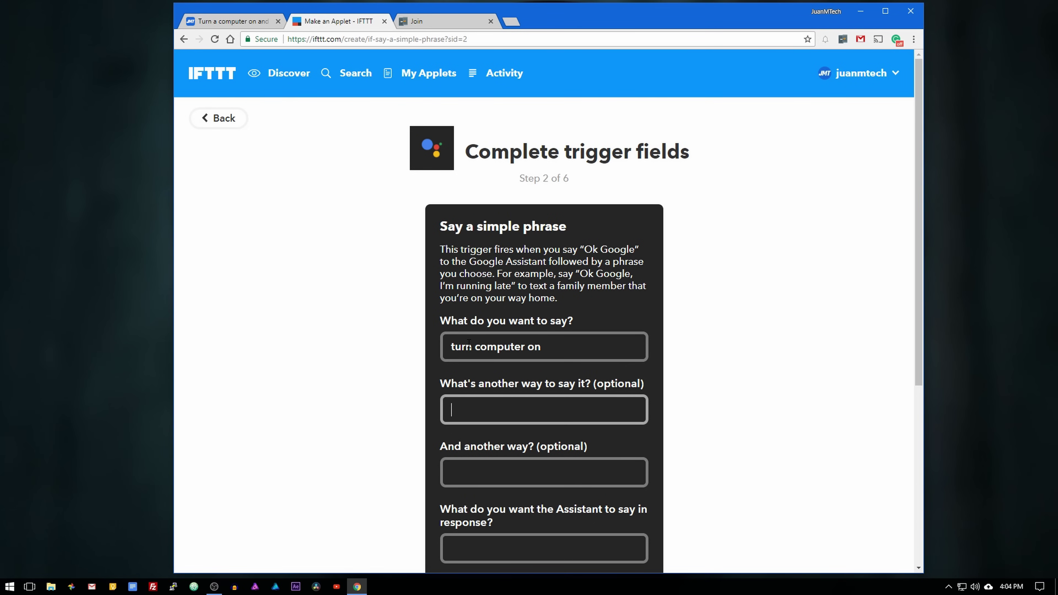
{"action": "type", "text": "turn on computer"}
{"action": "key", "text": "Tab"}
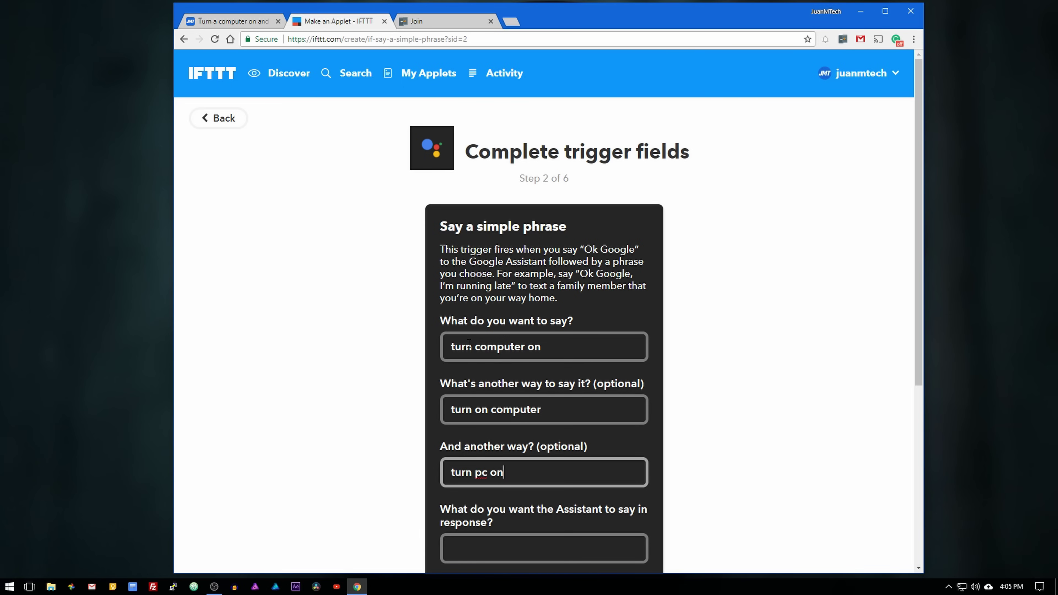
{"action": "key", "text": "Tab"}
{"action": "type", "text": "Turning computer o"}
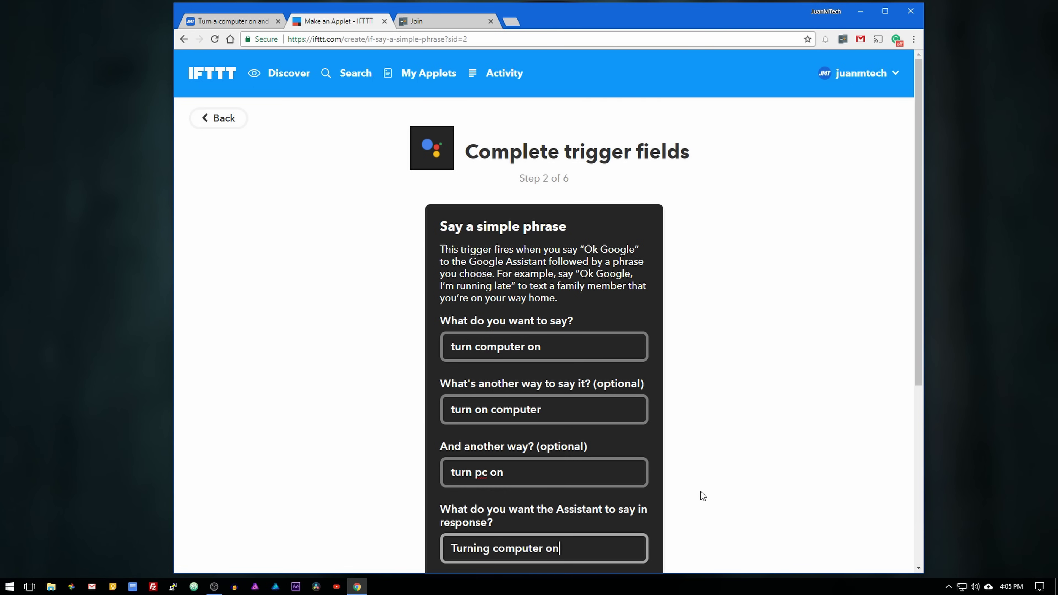
{"action": "scroll", "coordinate": [687, 487], "scroll_direction": "down", "scroll_amount": 4}
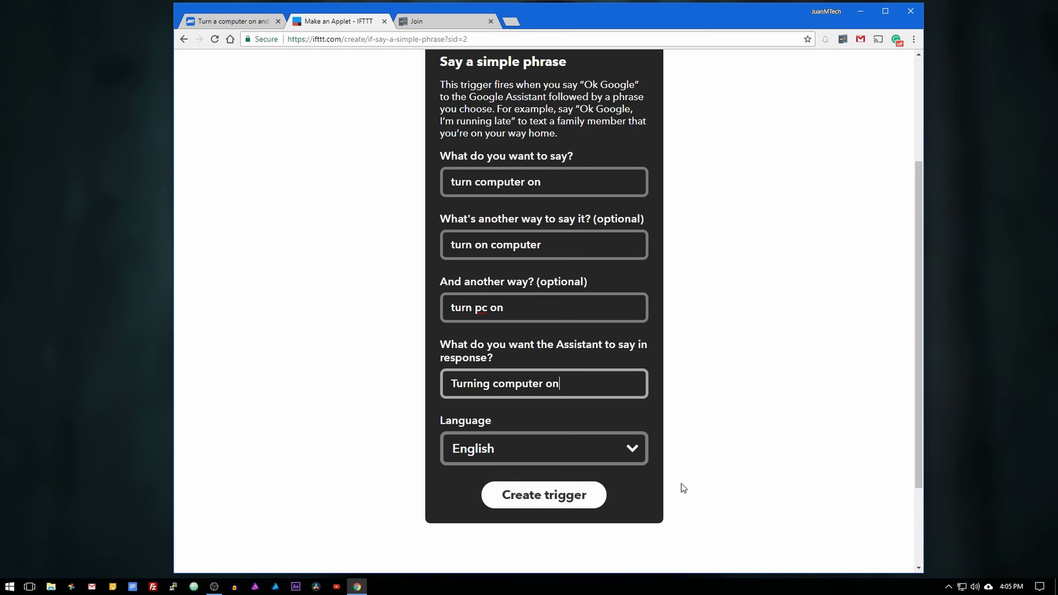
{"action": "left_click", "coordinate": [545, 504]}
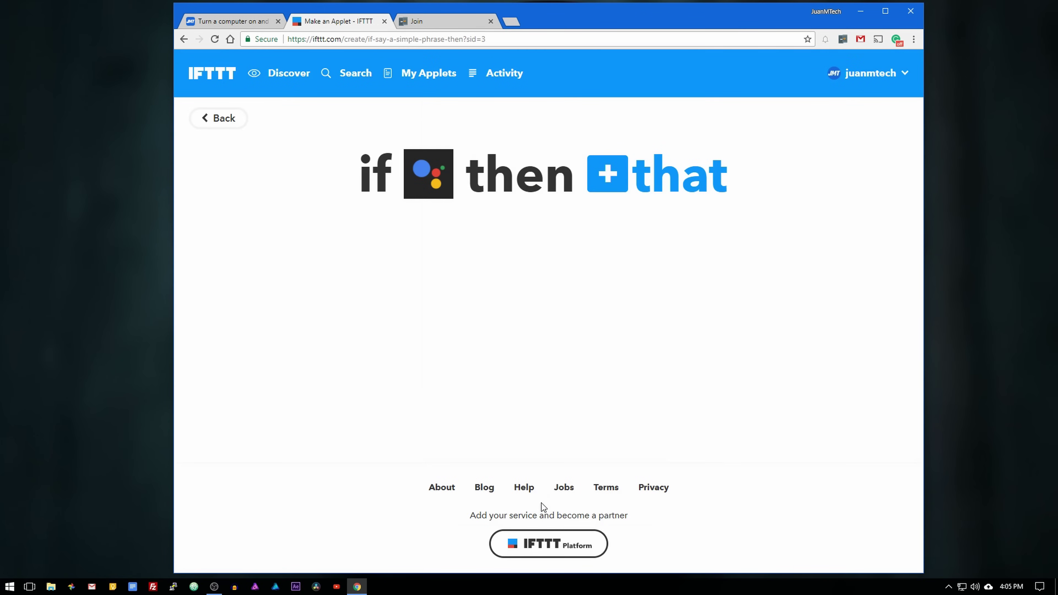
Set the applet's action to Webhooks' Make a web request.
{"action": "left_click", "coordinate": [705, 171]}
{"action": "type", "text": "web"}
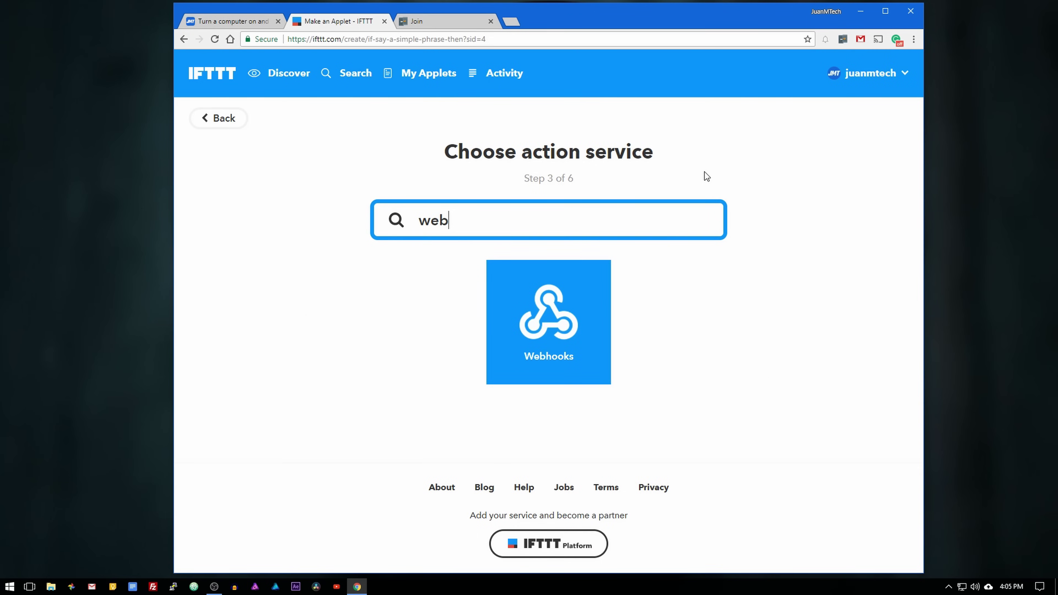
{"action": "left_click", "coordinate": [604, 336]}
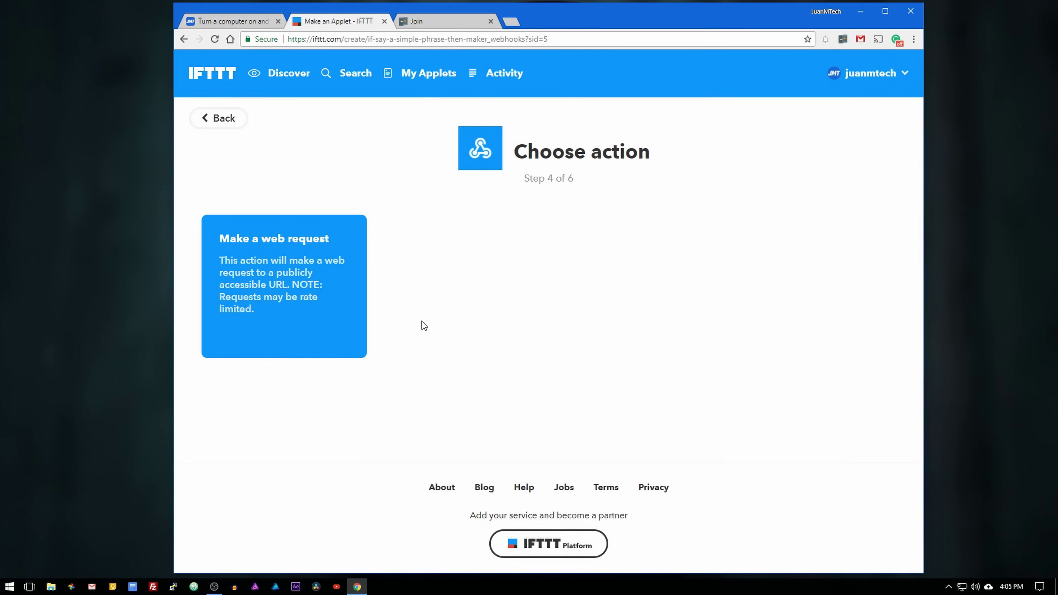
{"action": "left_click", "coordinate": [294, 304]}
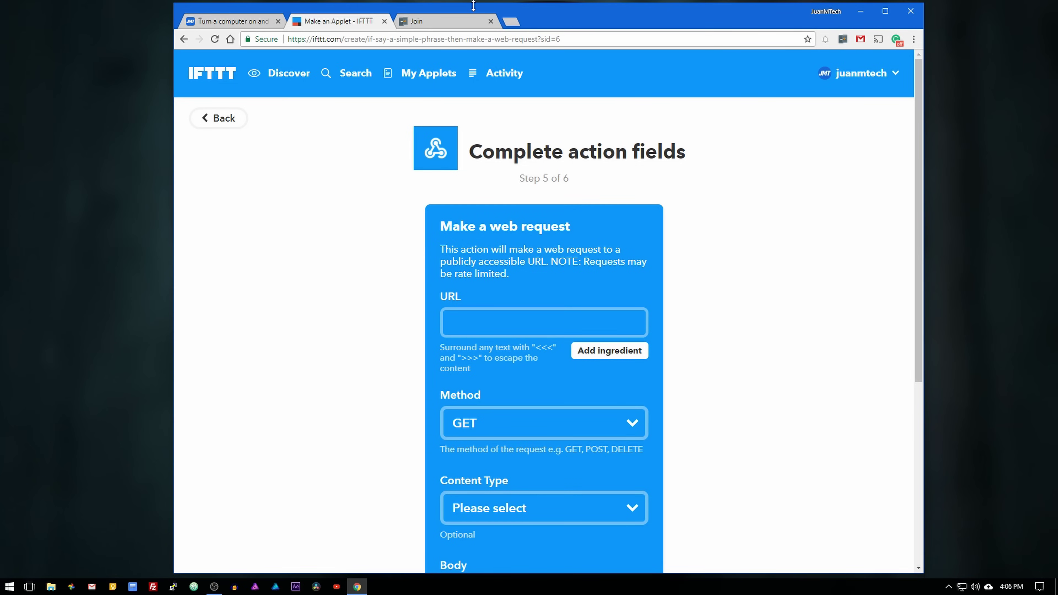
{"action": "left_click", "coordinate": [468, 23]}
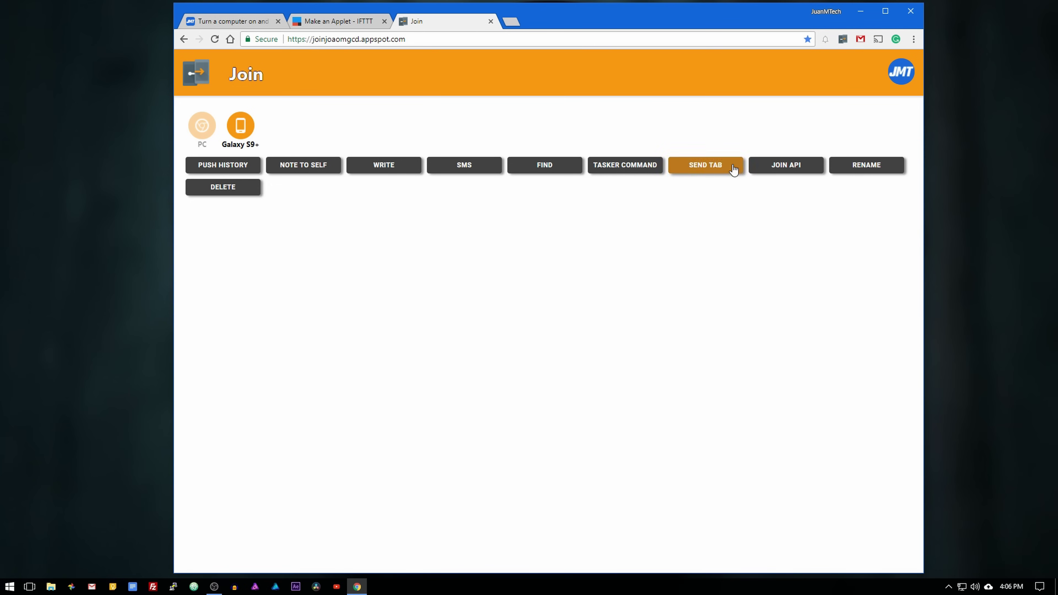
Build the phone's Join push URL with the API key and text pc_on, then select it.
{"action": "left_click", "coordinate": [775, 171]}
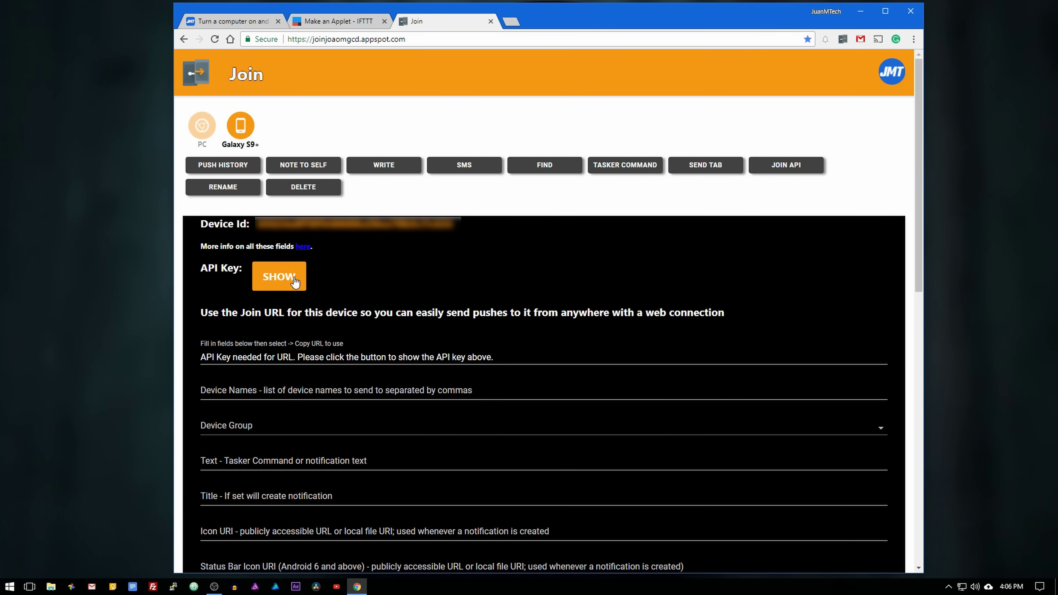
{"action": "left_click", "coordinate": [279, 277]}
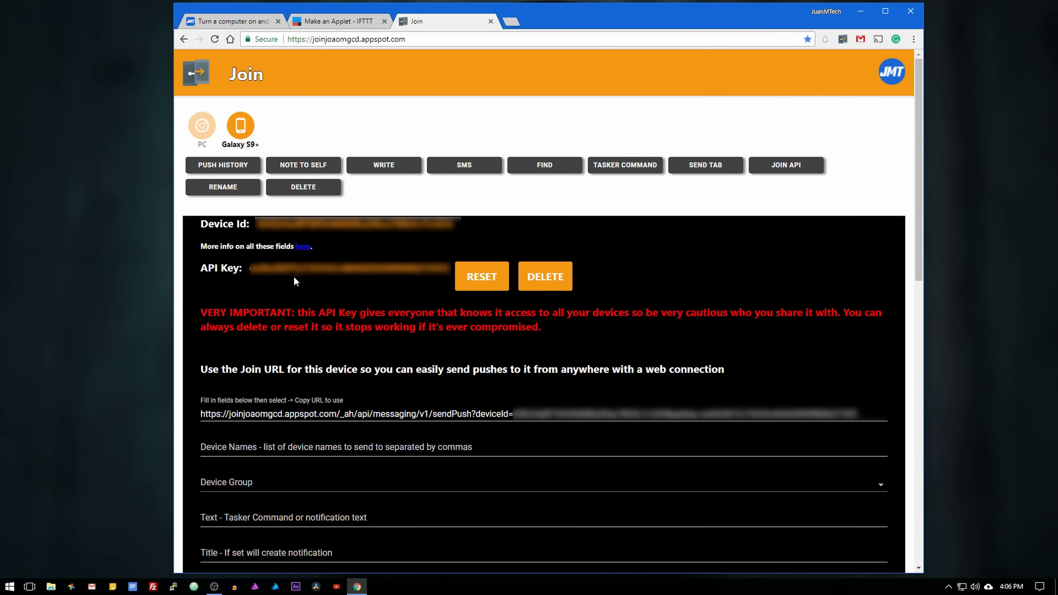
{"action": "left_click", "coordinate": [258, 518]}
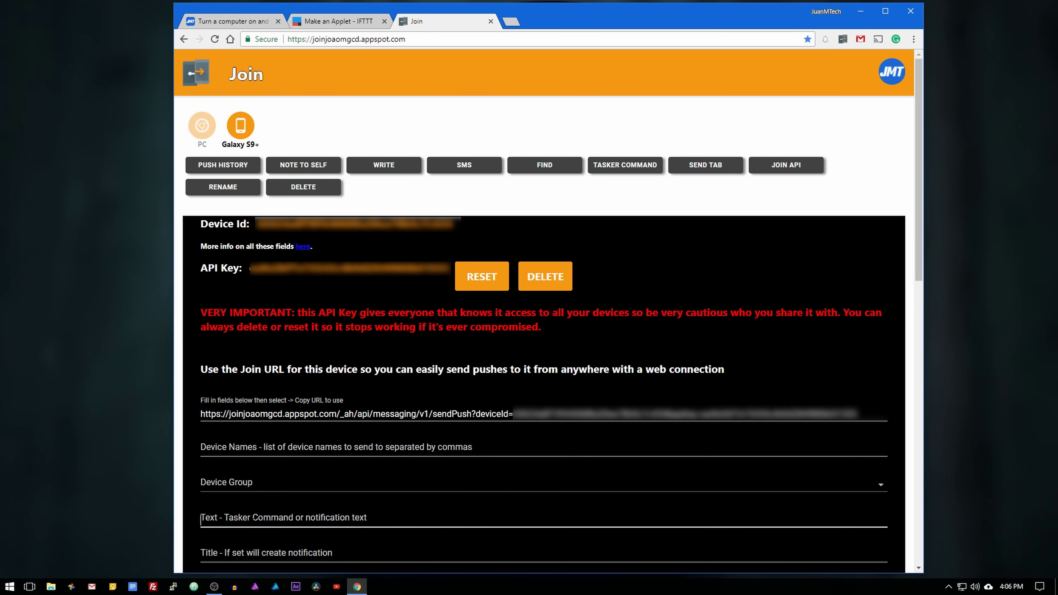
{"action": "type", "text": "pc_on"}
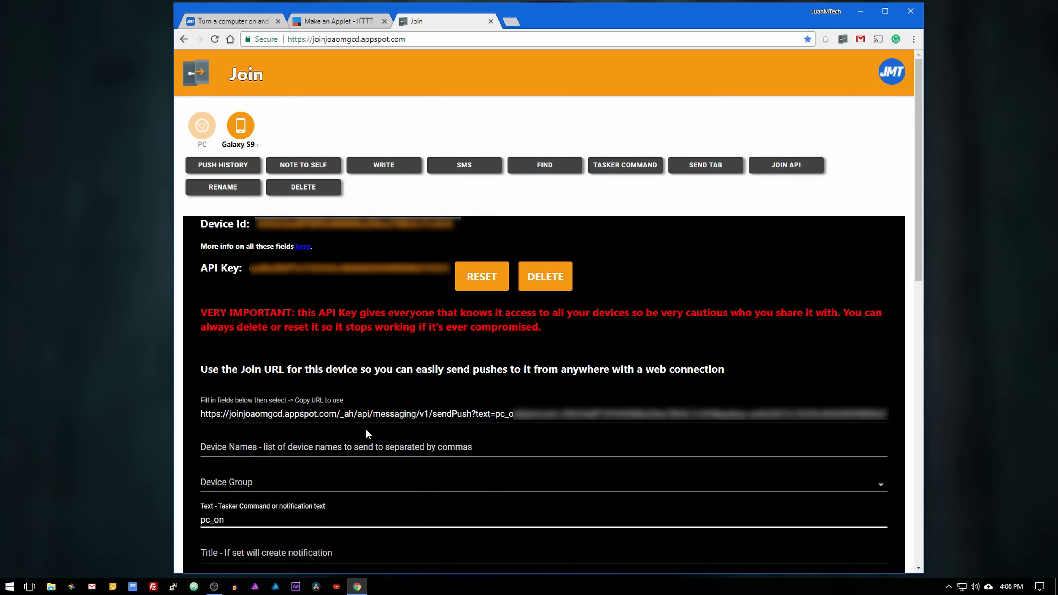
{"action": "left_click", "coordinate": [375, 414]}
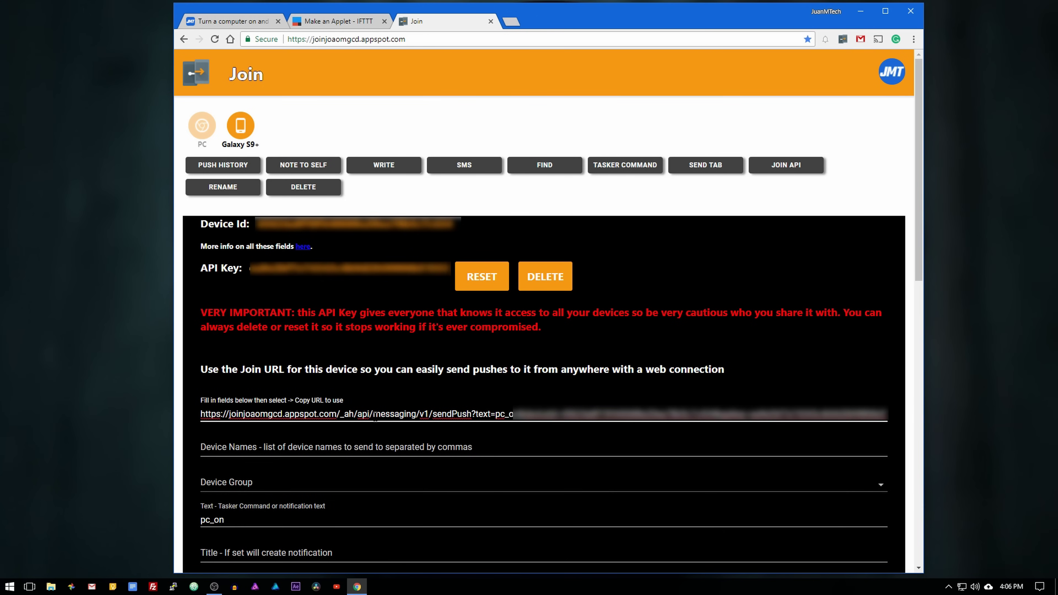
{"action": "key", "text": "ctrl+a"}
Use the Join URL as a POST web request, disable run notifications, and finish the applet.
{"action": "left_click", "coordinate": [326, 25]}
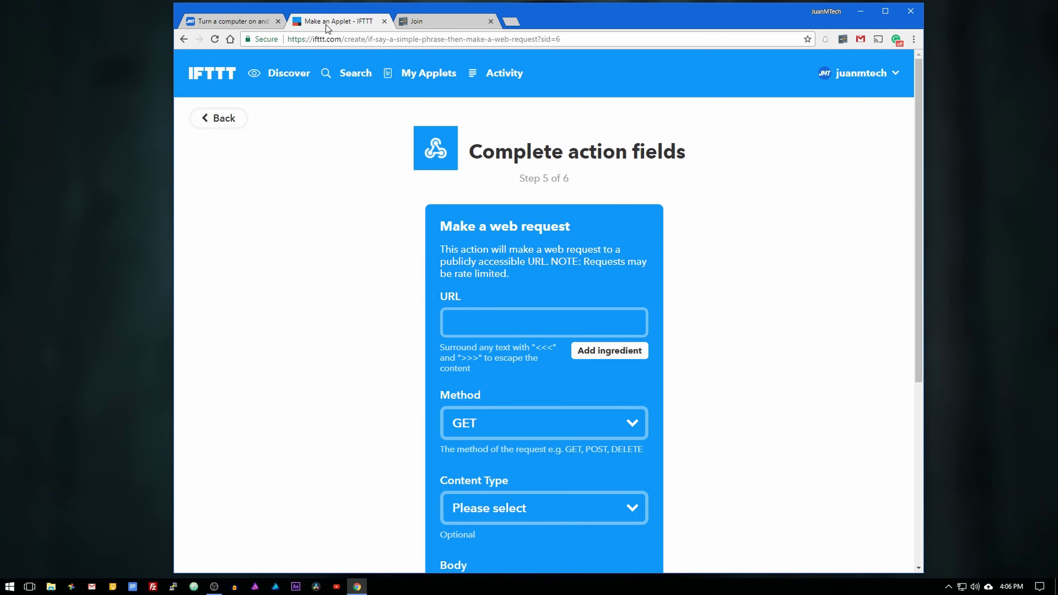
{"action": "left_click", "coordinate": [475, 325]}
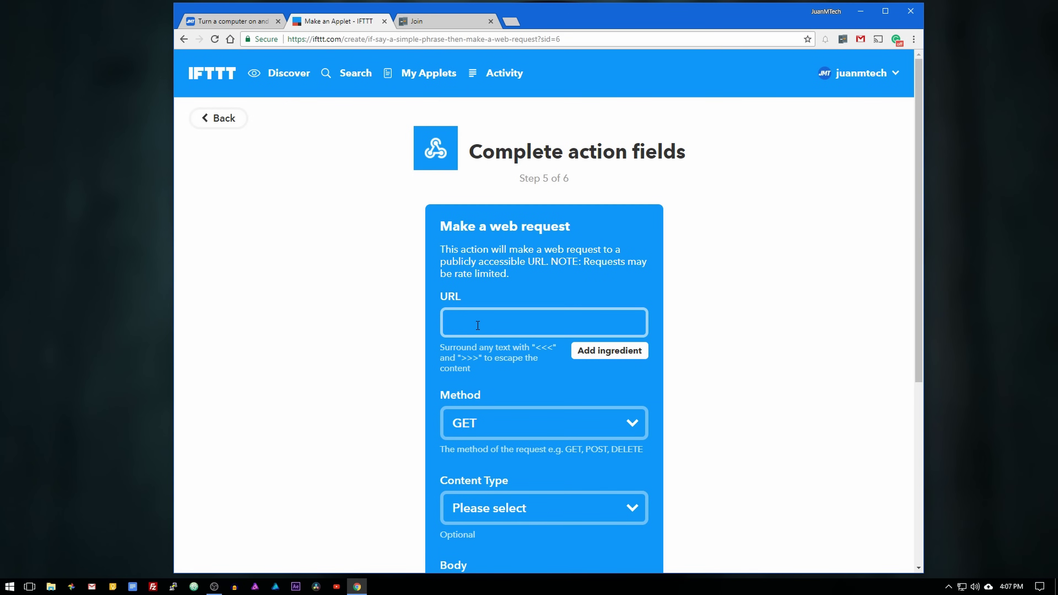
{"action": "key", "text": "ctrl+v"}
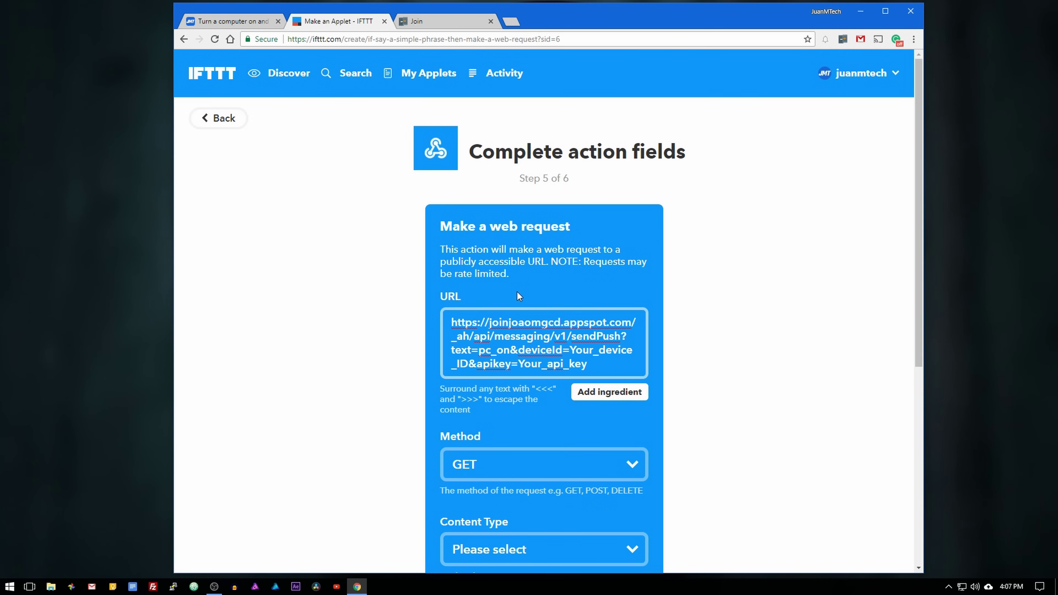
{"action": "left_click", "coordinate": [510, 479]}
{"action": "left_click", "coordinate": [446, 359]}
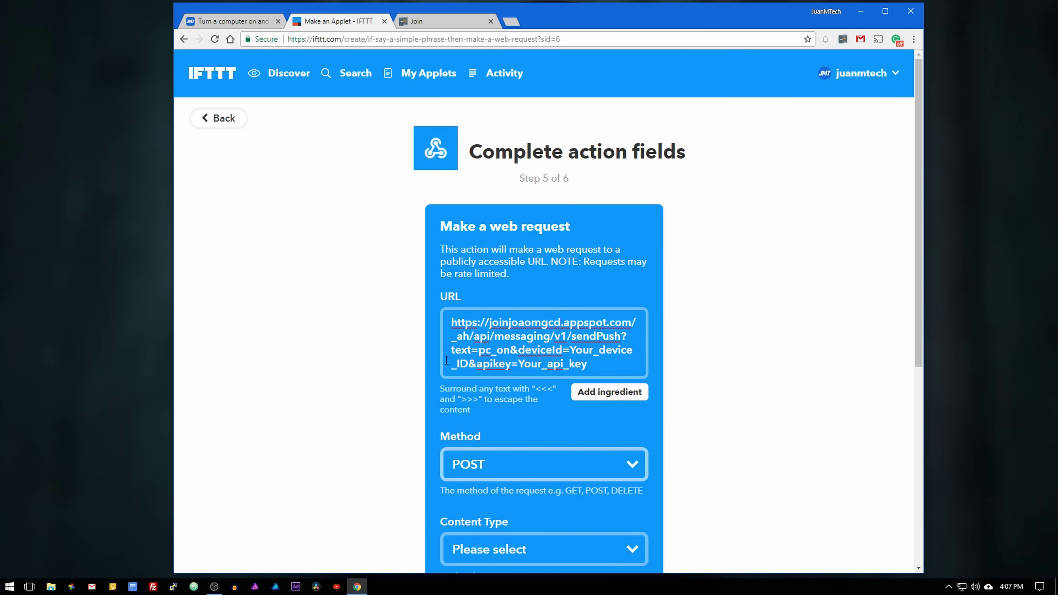
{"action": "scroll", "coordinate": [734, 480], "scroll_direction": "down", "scroll_amount": 5}
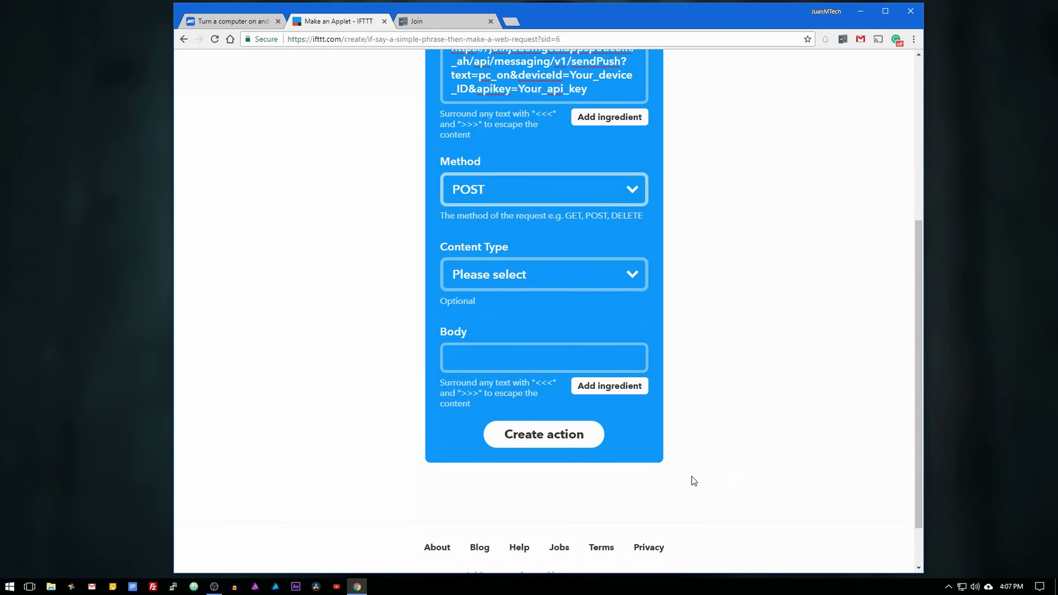
{"action": "left_click", "coordinate": [563, 445]}
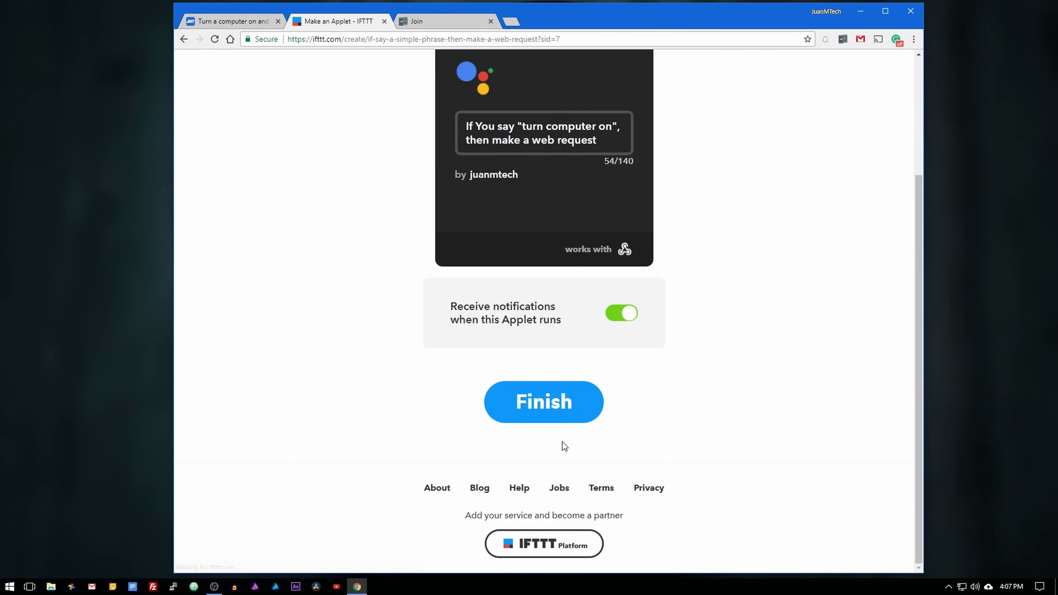
{"action": "left_click", "coordinate": [613, 311]}
{"action": "left_click", "coordinate": [551, 395]}
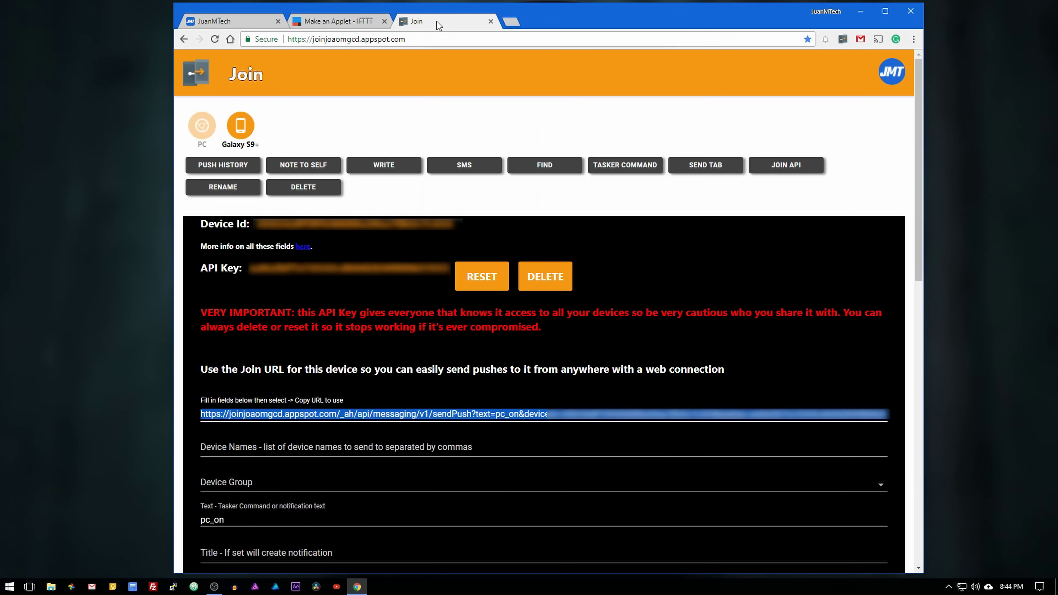
Generate the PC's Join push URL with text pc_off and paste it into IFTTT's URL field.
{"action": "left_click", "coordinate": [780, 174]}
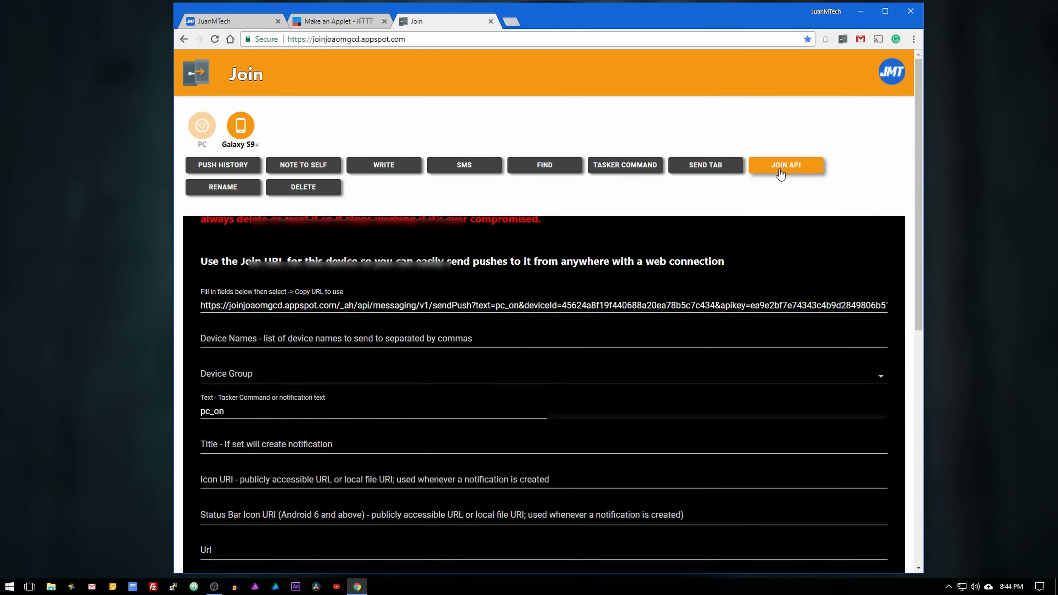
{"action": "left_click", "coordinate": [204, 132]}
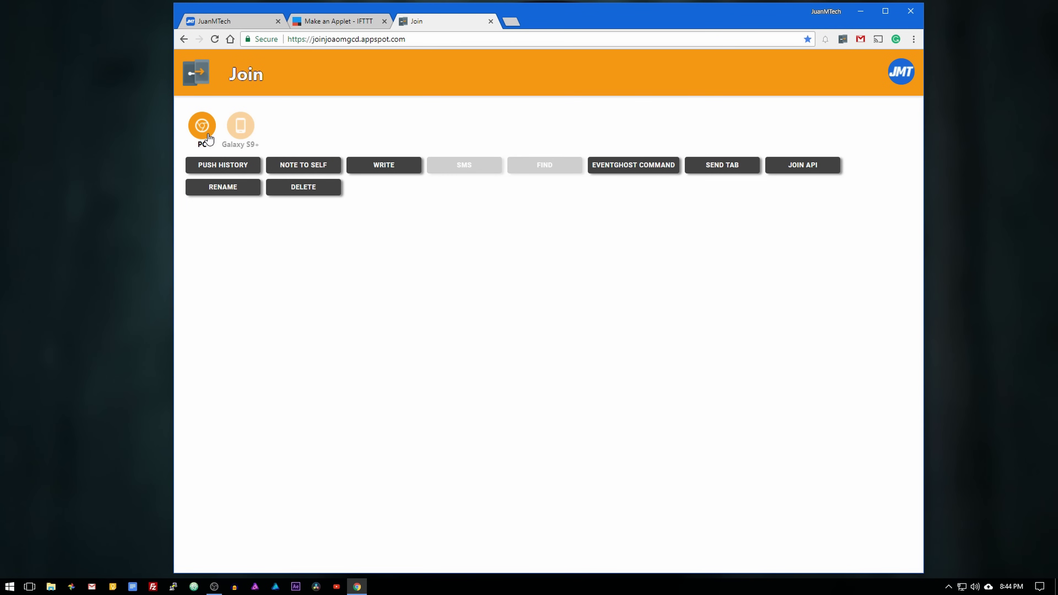
{"action": "left_click", "coordinate": [796, 169]}
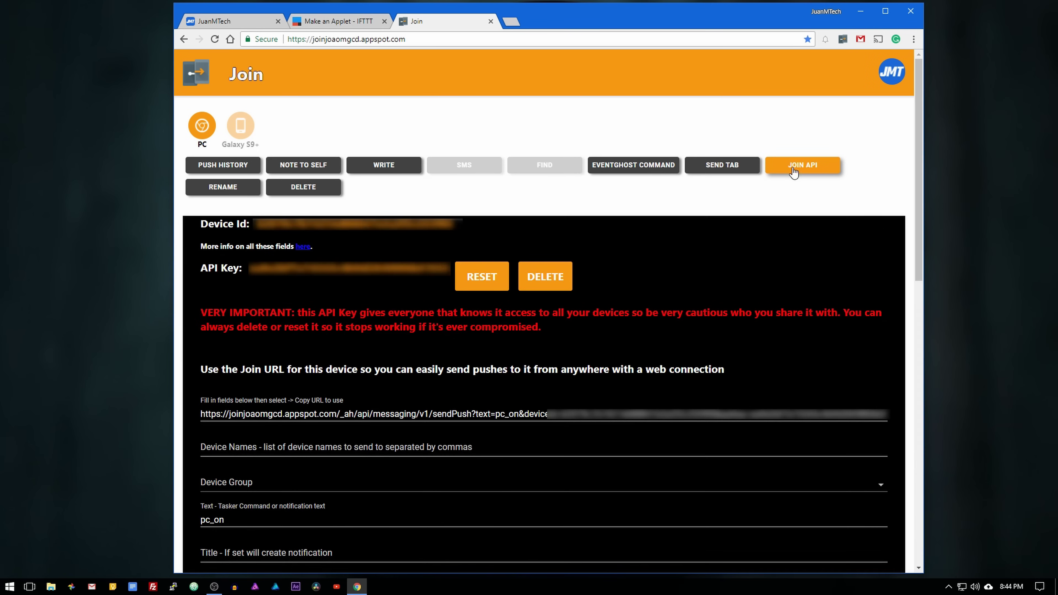
{"action": "left_click", "coordinate": [225, 519]}
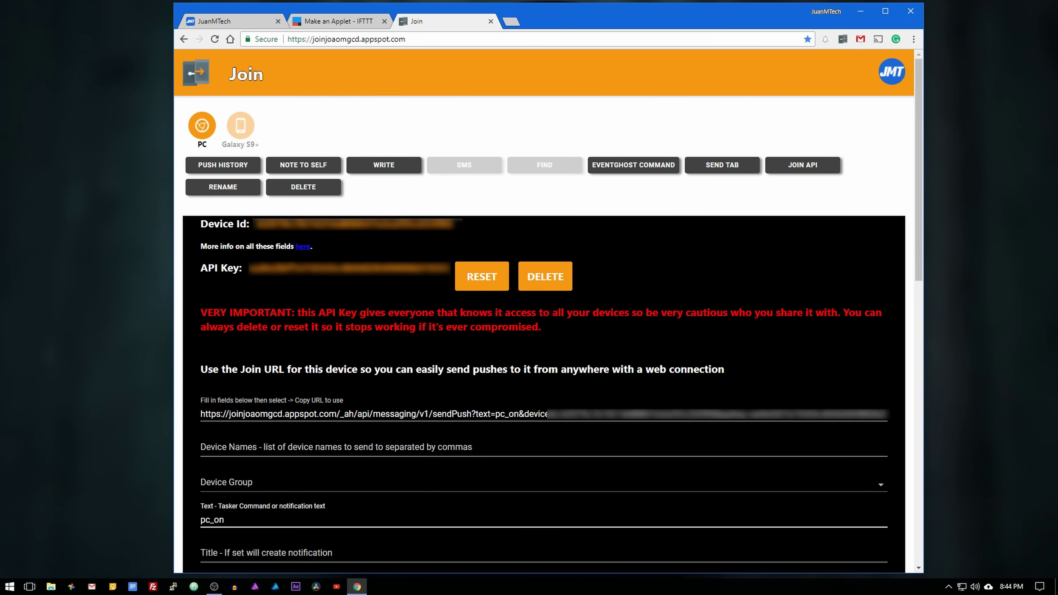
{"action": "key", "text": "BackSpace"}
{"action": "type", "text": "ff"}
{"action": "left_click", "coordinate": [455, 413]}
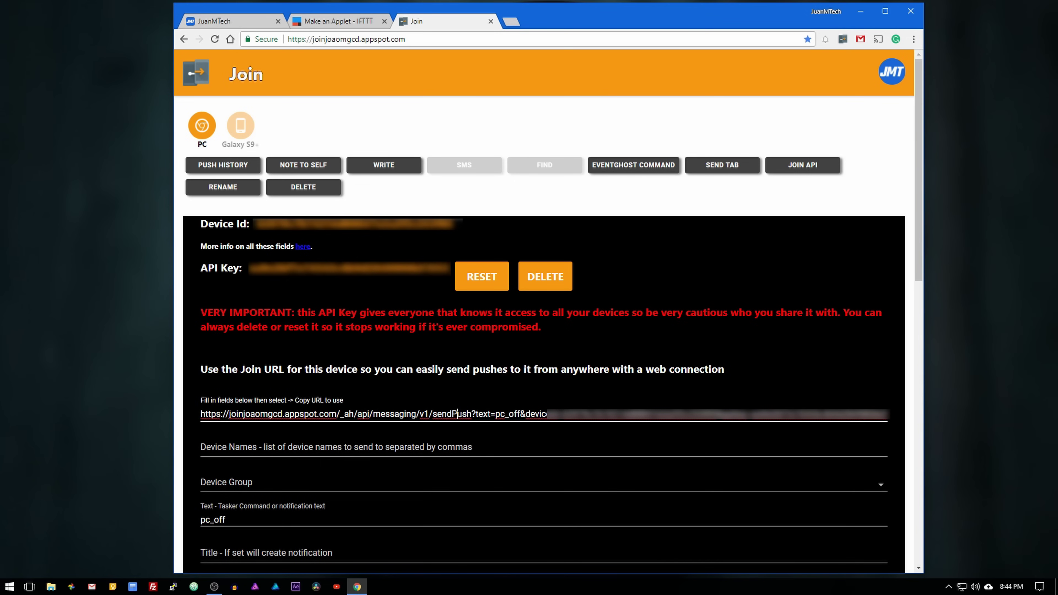
{"action": "key", "text": "ctrl+a"}
{"action": "key", "text": "ctrl+c"}
{"action": "key", "text": "ctrl+shift+Tab"}
{"action": "key", "text": "ctrl+v"}
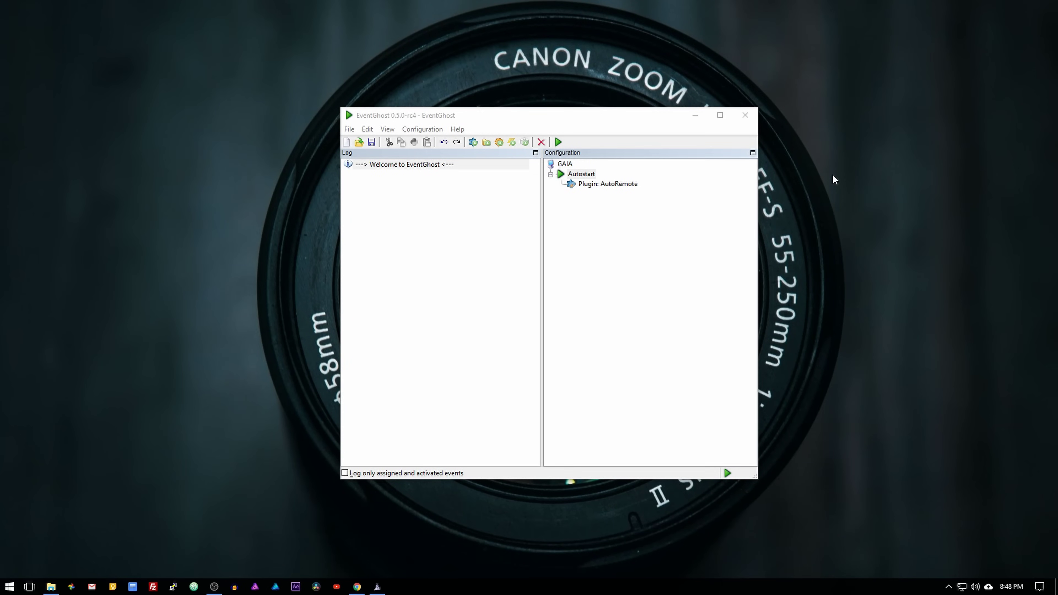
Add an EventGhost macro using System > Power > Shut Down with force close of all programs.
{"action": "left_click", "coordinate": [696, 225]}
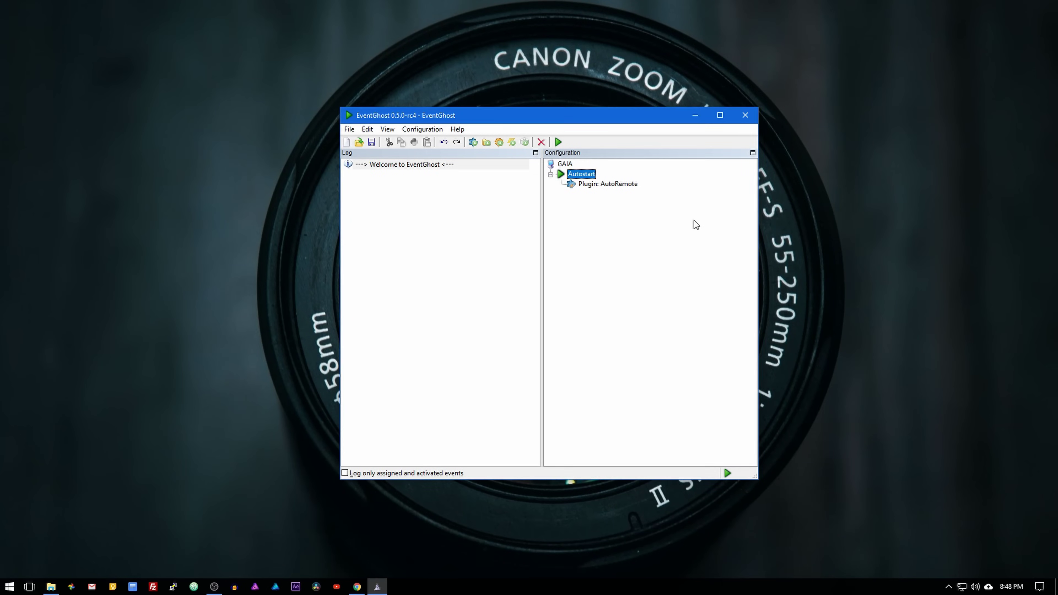
{"action": "left_click", "coordinate": [500, 143]}
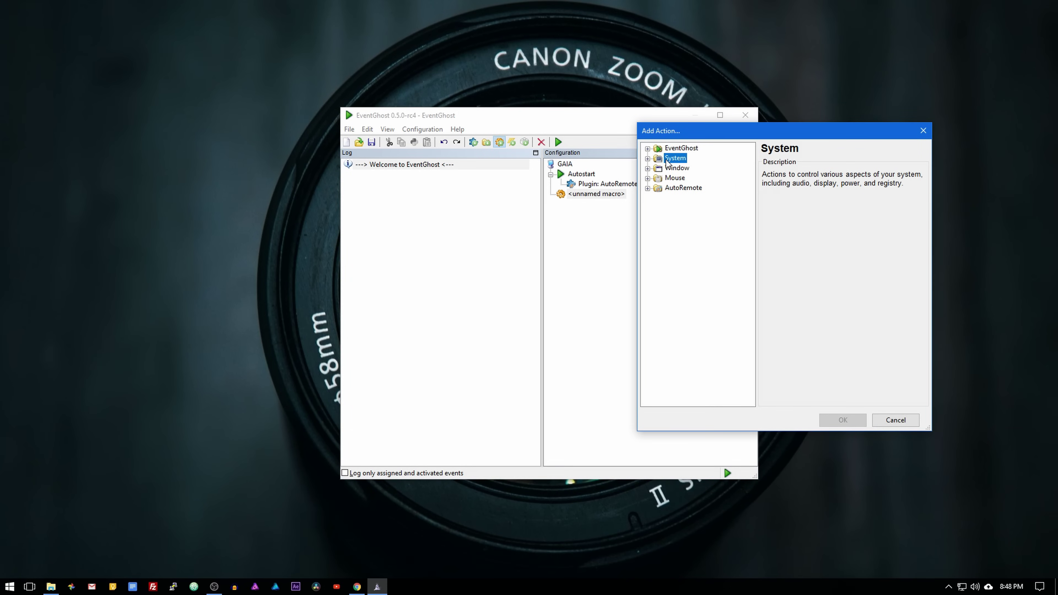
{"action": "double_click", "coordinate": [666, 161]}
{"action": "double_click", "coordinate": [679, 290]}
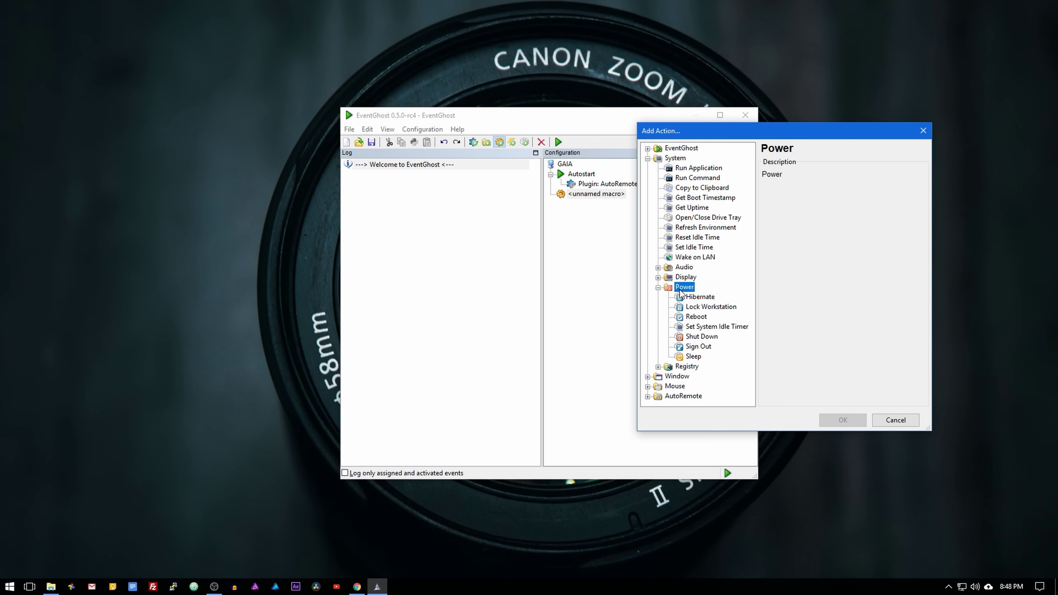
{"action": "double_click", "coordinate": [693, 336]}
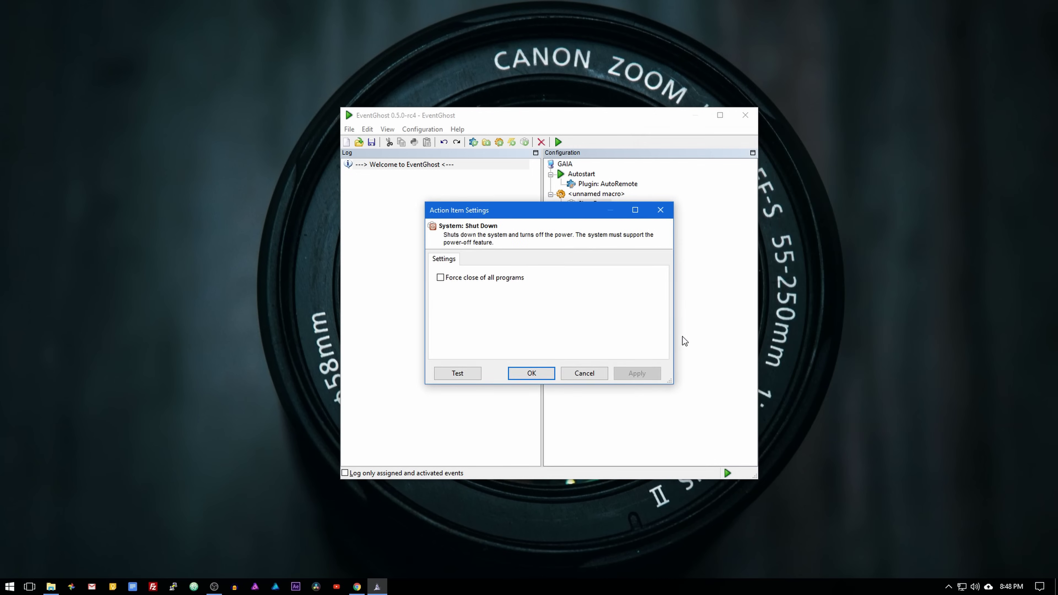
{"action": "left_click", "coordinate": [441, 278]}
{"action": "left_click", "coordinate": [530, 374]}
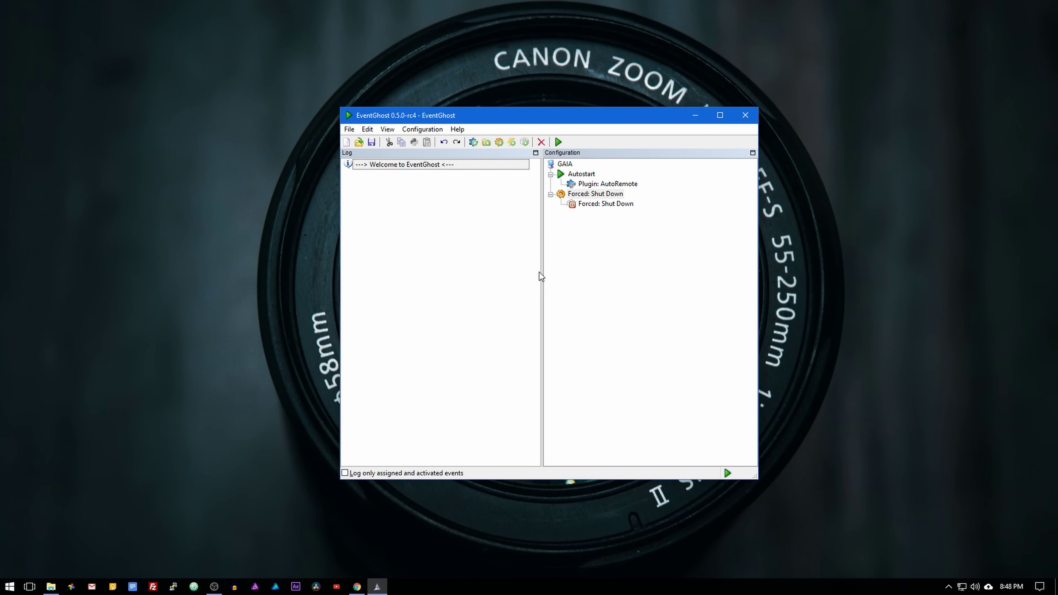
{"action": "left_click", "coordinate": [358, 588]}
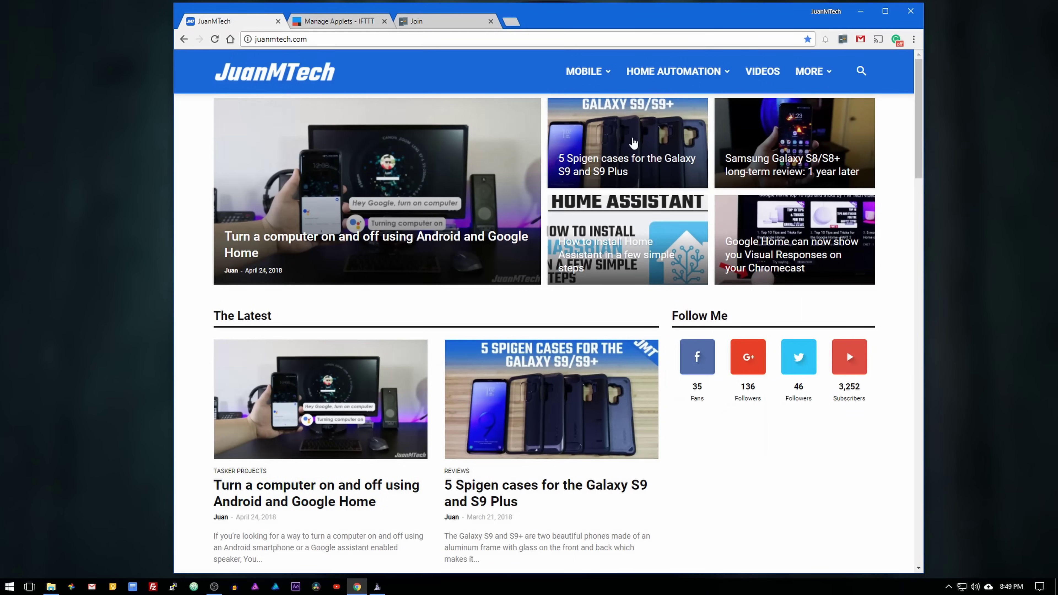
Send pc_off to this PC as an EventGhost command from the Join extension.
{"action": "left_click", "coordinate": [843, 40]}
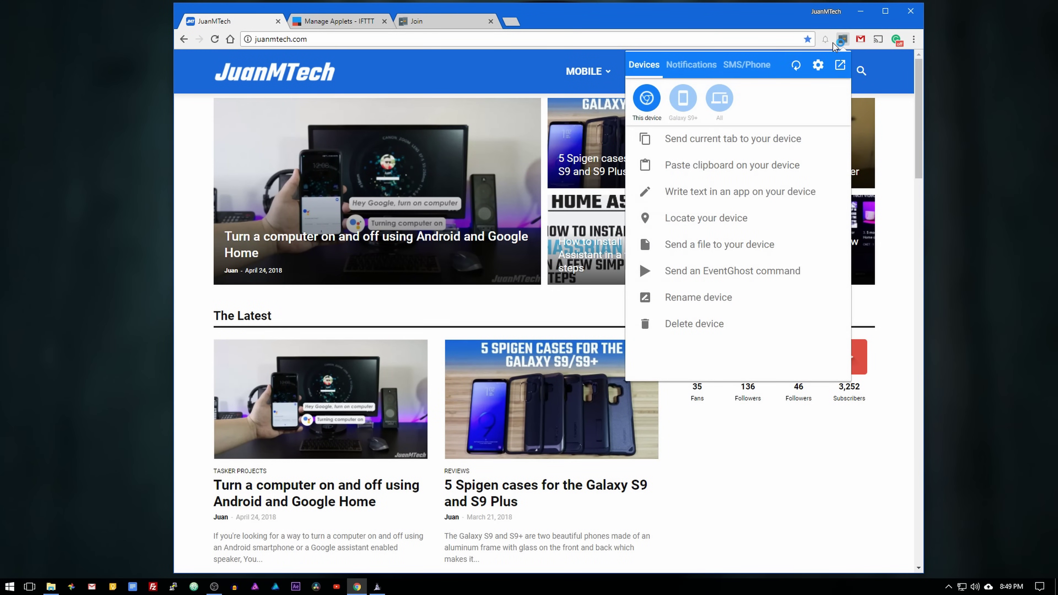
{"action": "left_click", "coordinate": [713, 284]}
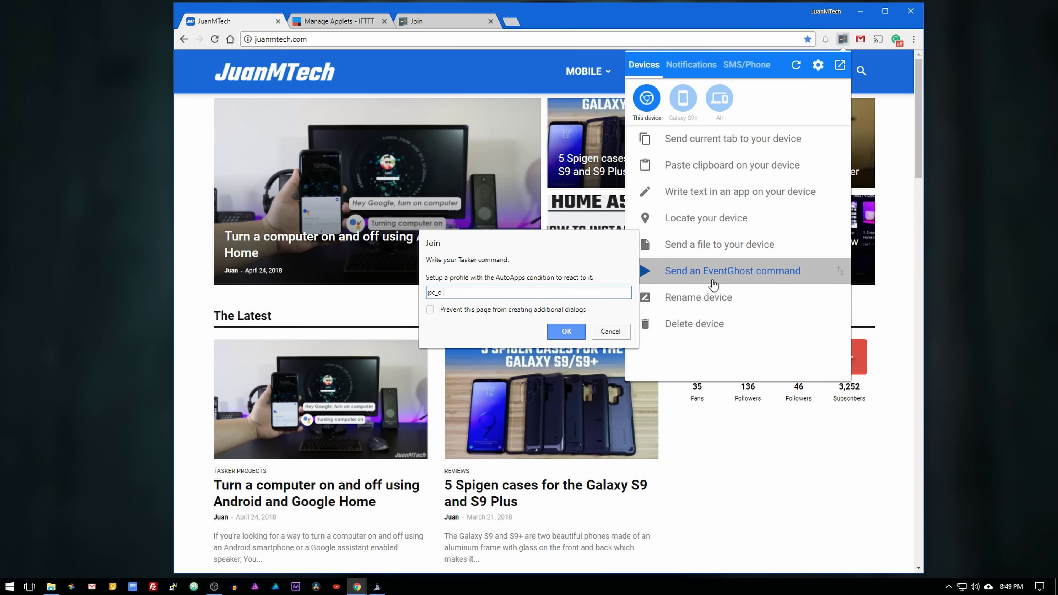
{"action": "key", "text": "Return"}
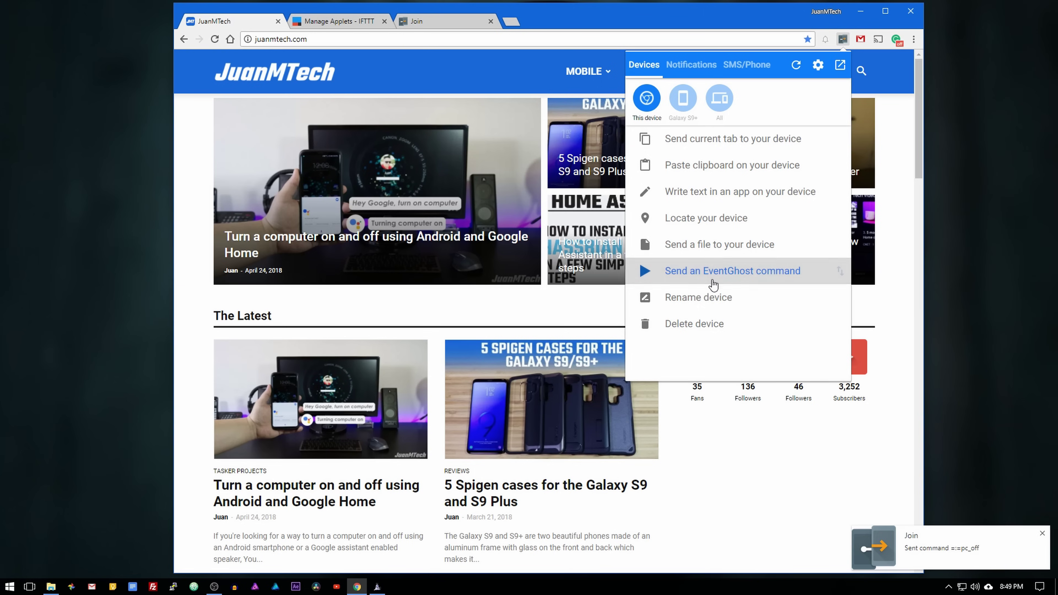
{"action": "left_click", "coordinate": [860, 11]}
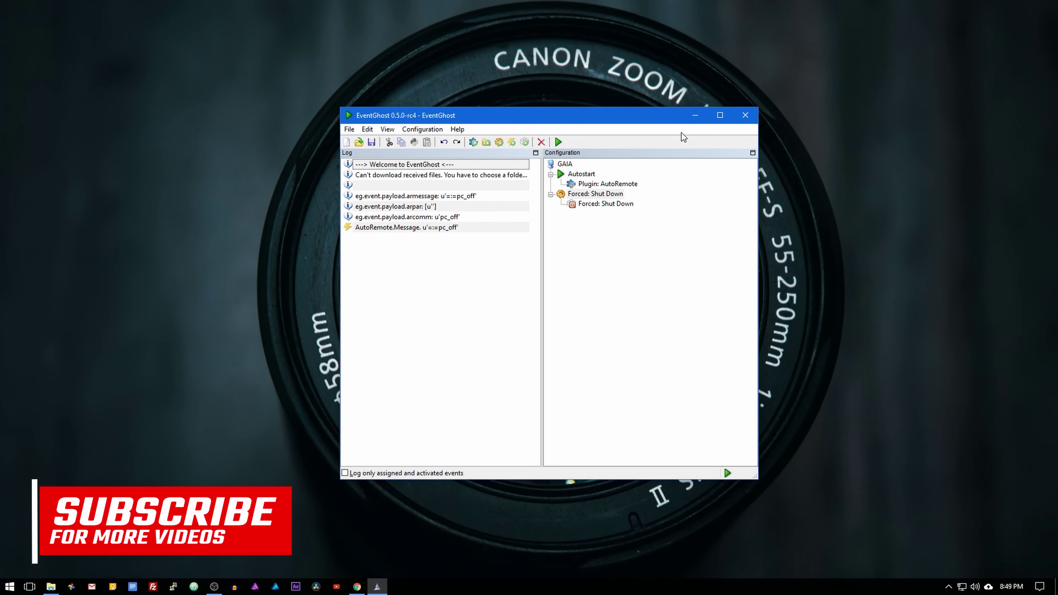
Drag the AutoRemote.Message pc_off log entry onto the Forced: Shut Down macro.
{"action": "left_click", "coordinate": [499, 229]}
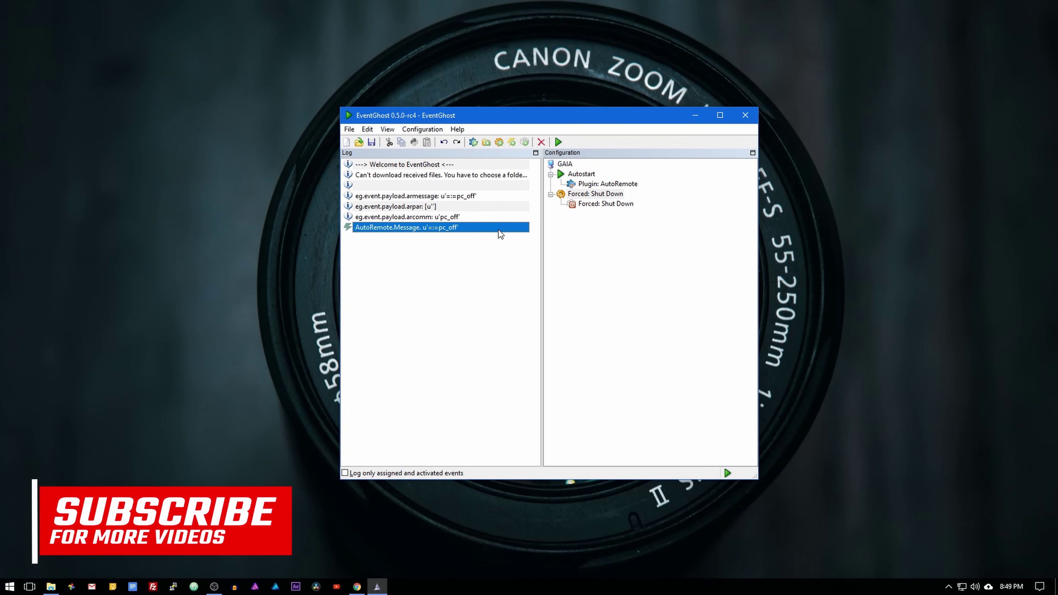
{"action": "left_click_drag", "start_coordinate": [499, 230], "coordinate": [604, 201]}
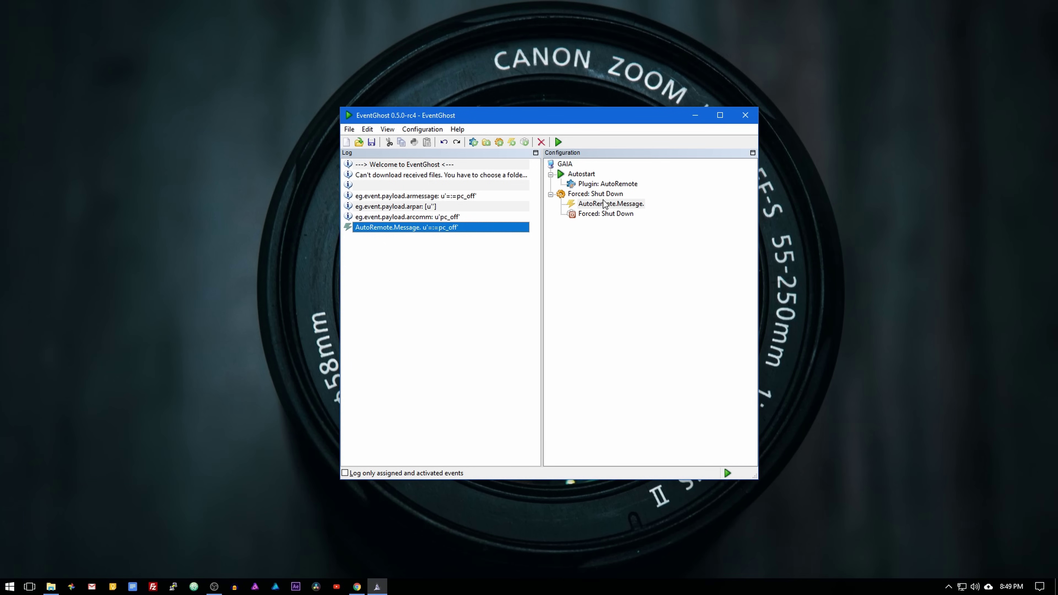
{"action": "left_click", "coordinate": [628, 206]}
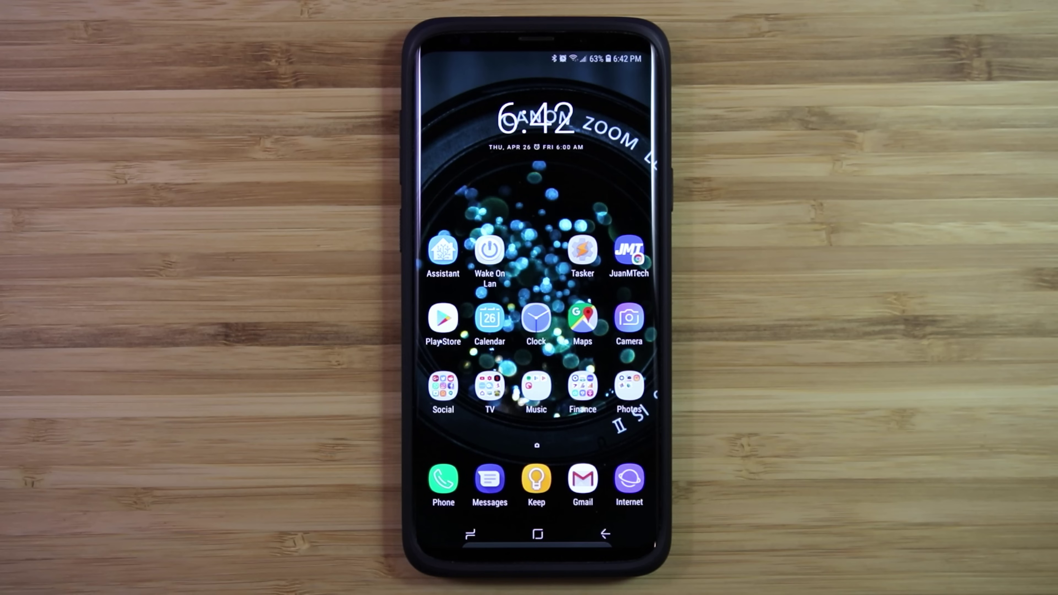
Bookmark the scanned HOME computer as a wakeable device in Wake On Lan.
{"action": "left_click", "coordinate": [489, 250]}
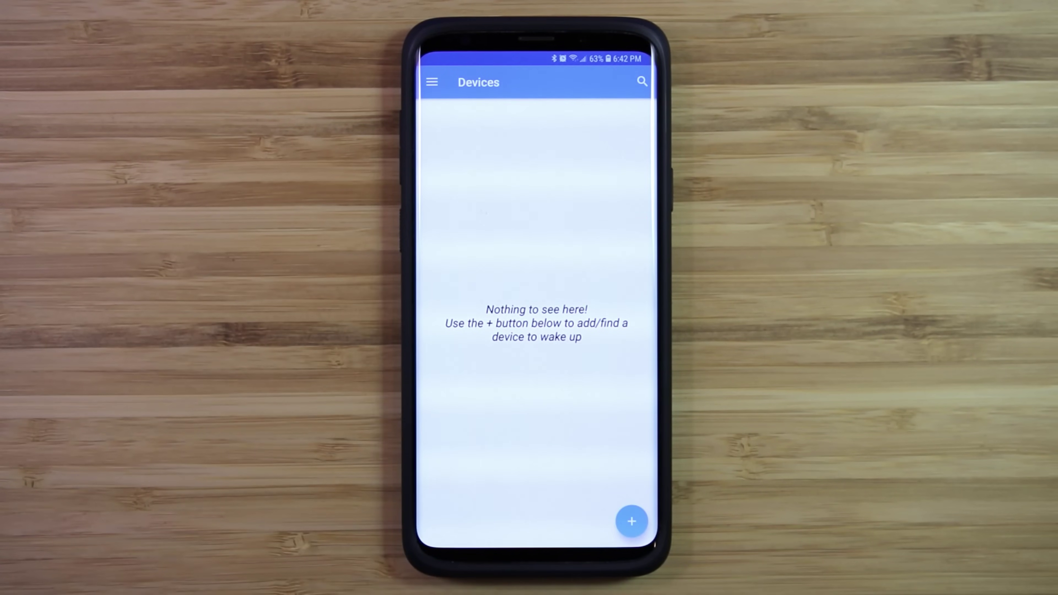
{"action": "left_click", "coordinate": [631, 520]}
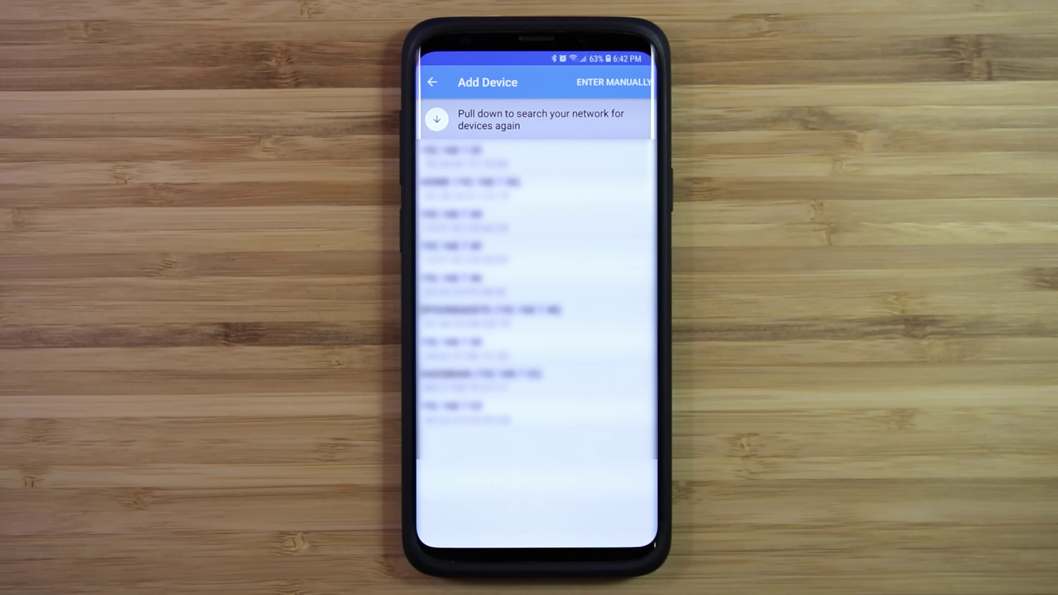
{"action": "left_click", "coordinate": [433, 188]}
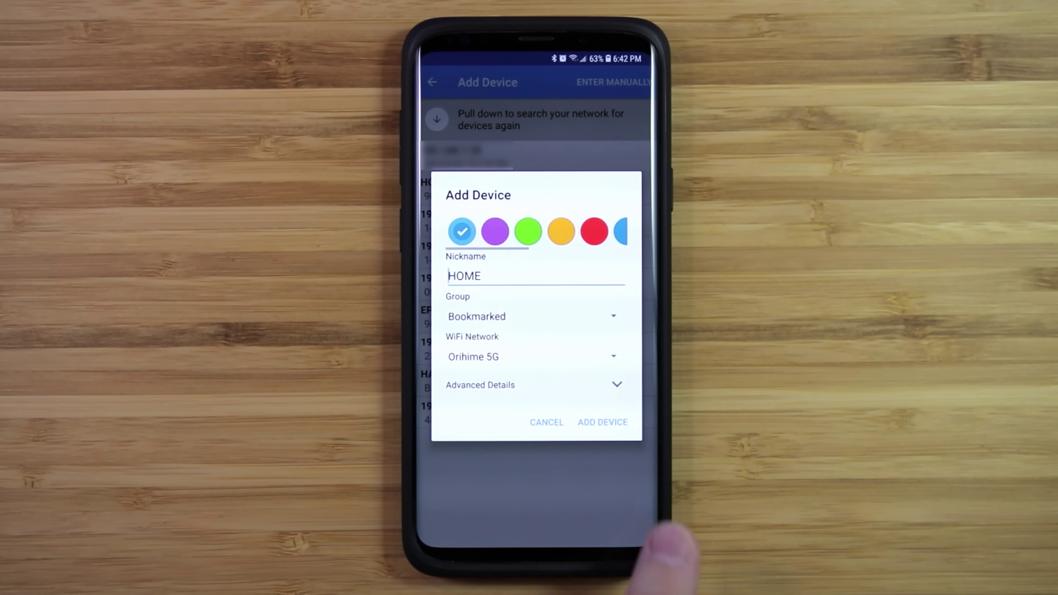
{"action": "left_click", "coordinate": [603, 422]}
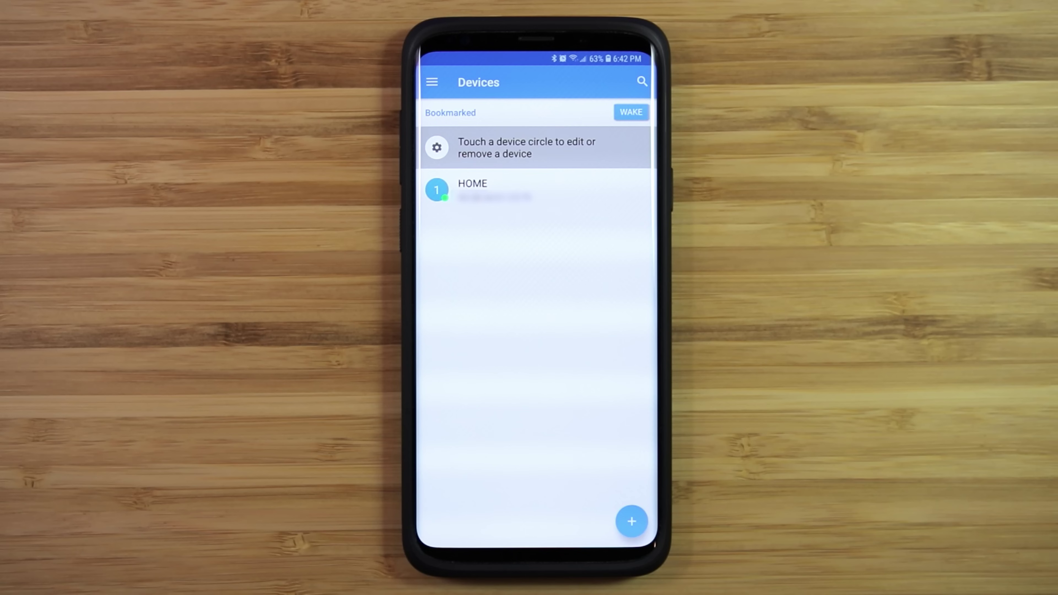
Create a new Tasker profile triggered by the Join Received Push plugin event.
{"action": "left_click", "coordinate": [537, 534]}
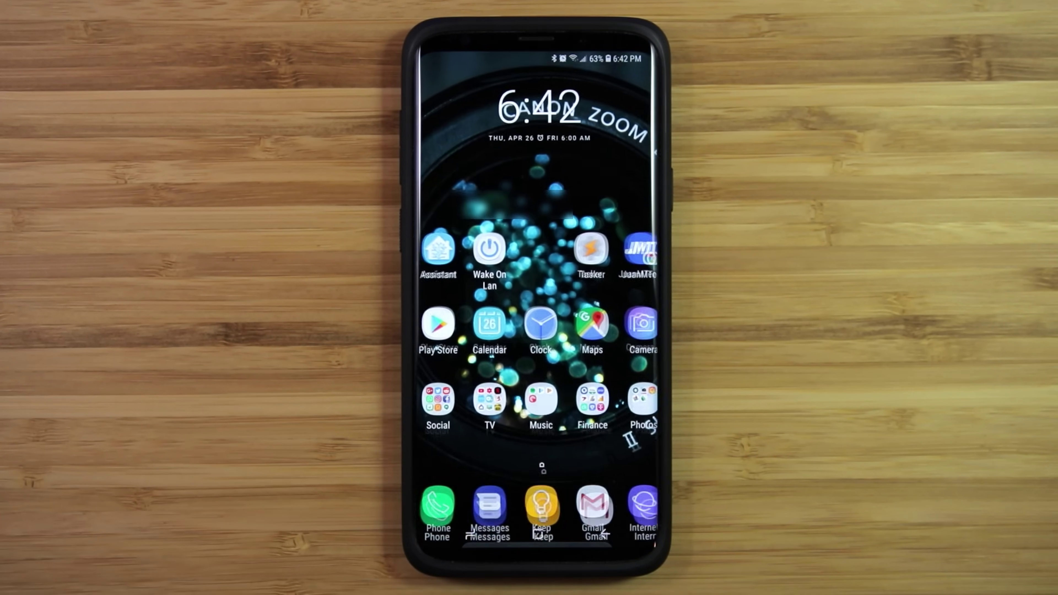
{"action": "left_click", "coordinate": [583, 250]}
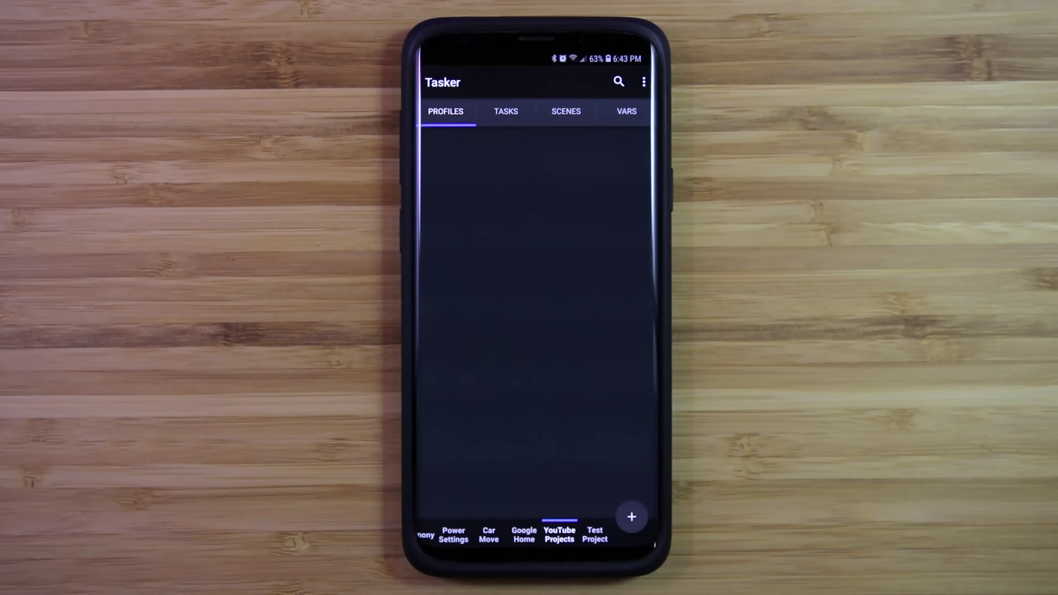
{"action": "left_click", "coordinate": [631, 516]}
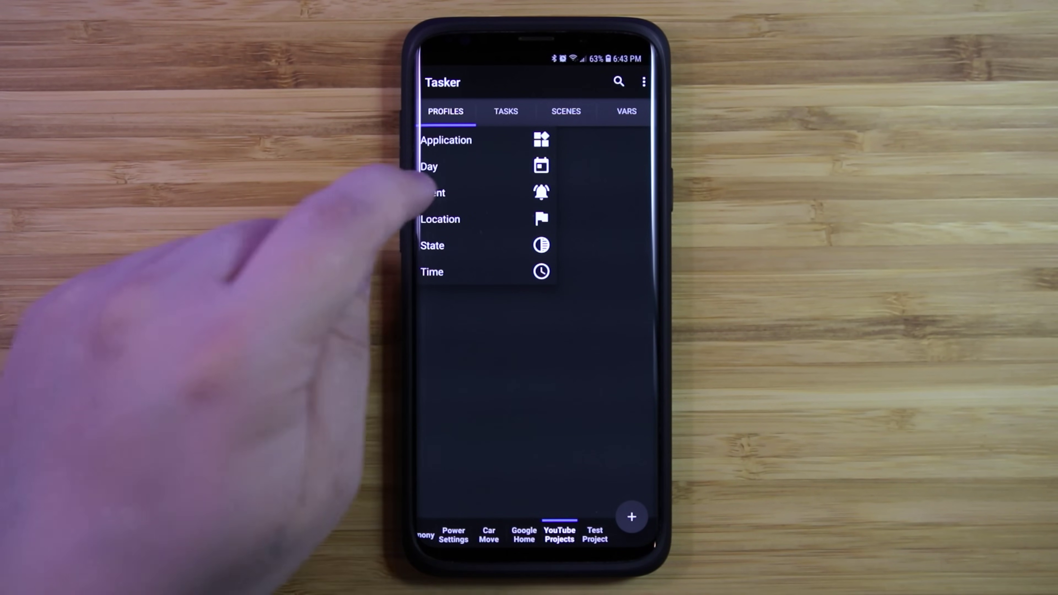
{"action": "left_click", "coordinate": [433, 192]}
{"action": "left_click", "coordinate": [588, 262]}
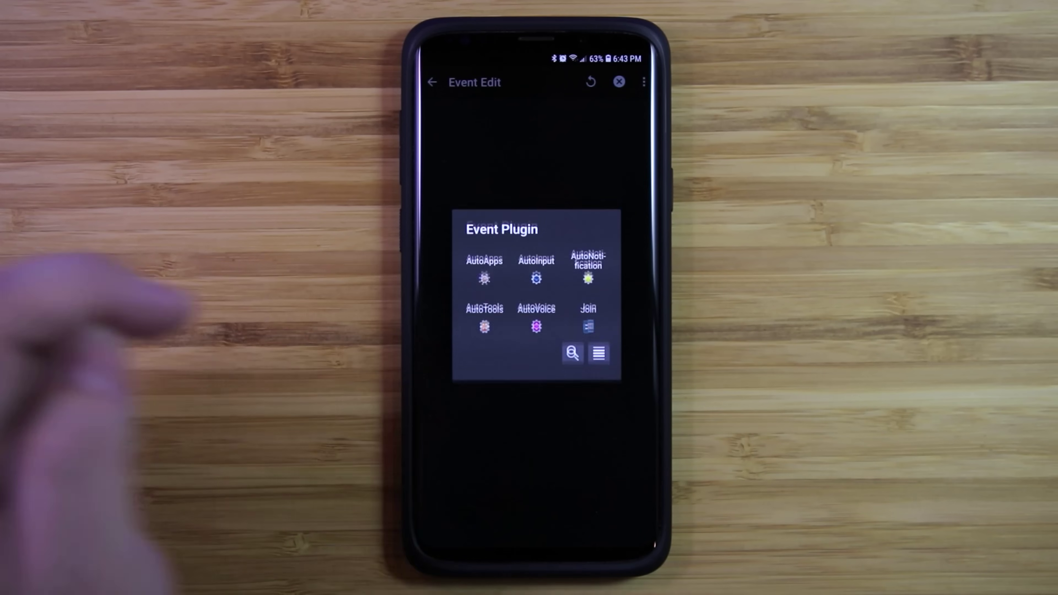
{"action": "left_click", "coordinate": [599, 318]}
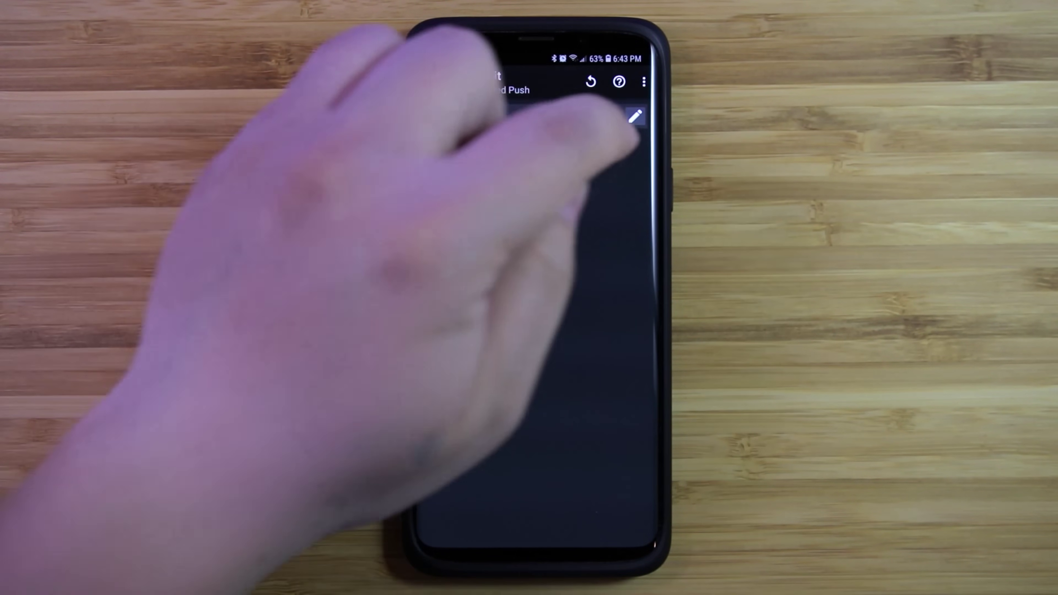
{"action": "left_click", "coordinate": [635, 116]}
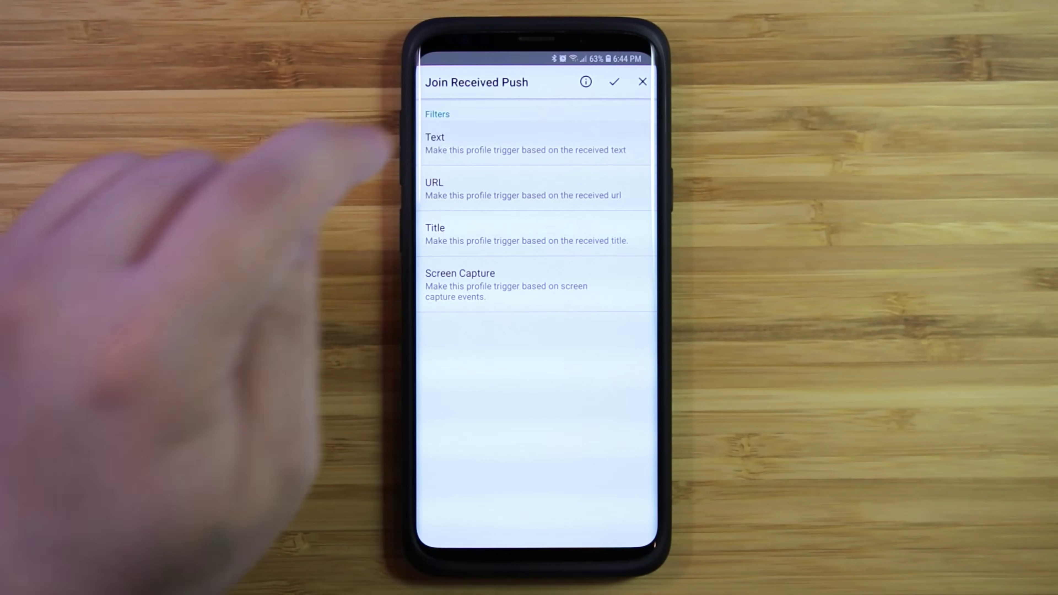
Filter the push text on pc_on, name the variable pcpower, and save the event.
{"action": "left_click", "coordinate": [434, 142]}
{"action": "left_click", "coordinate": [447, 121]}
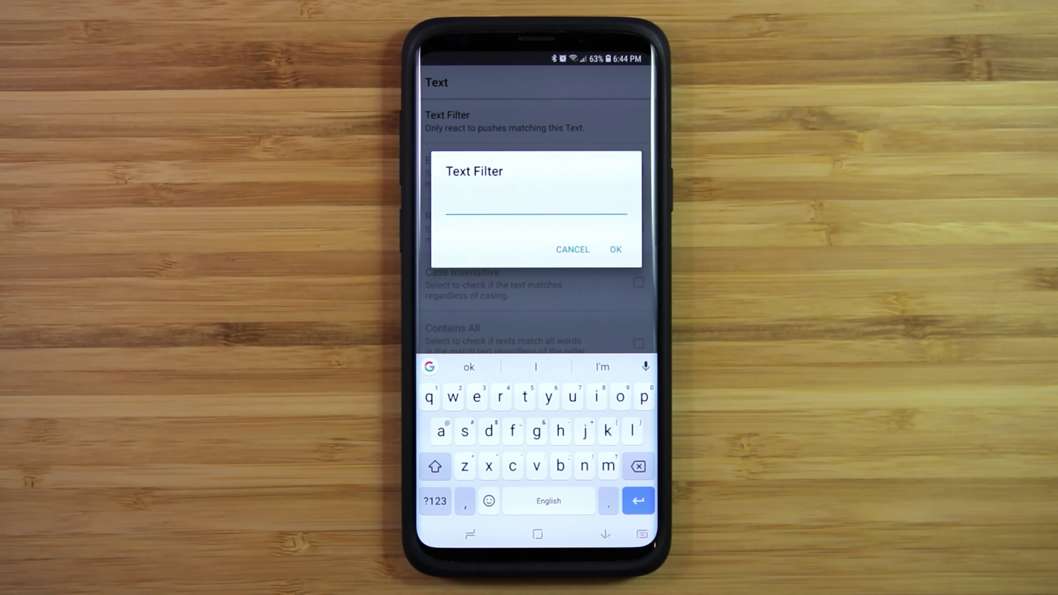
{"action": "type", "text": "pc"}
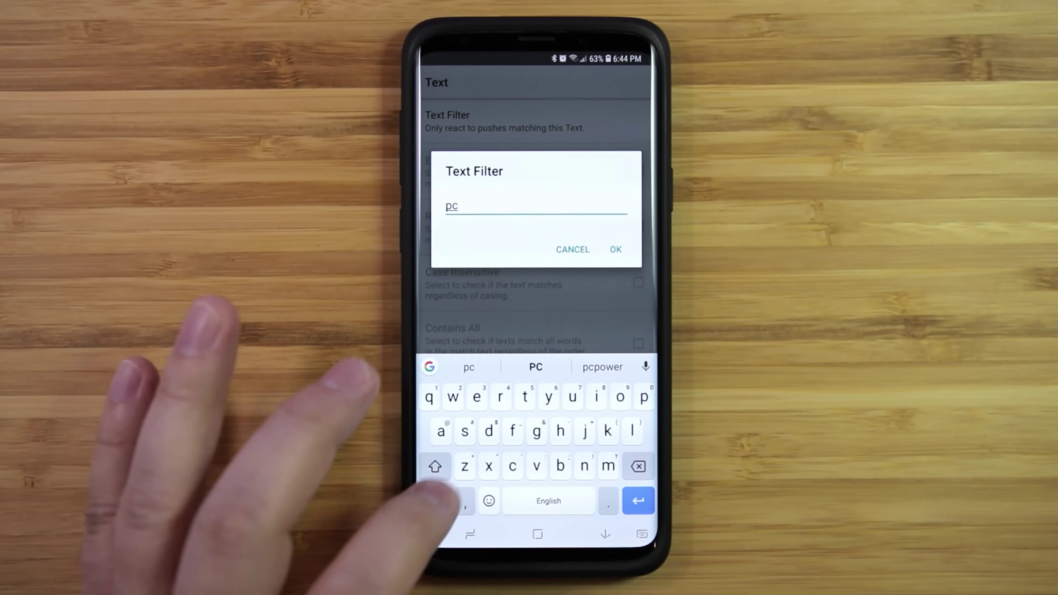
{"action": "type", "text": "_"}
{"action": "type", "text": "lock"}
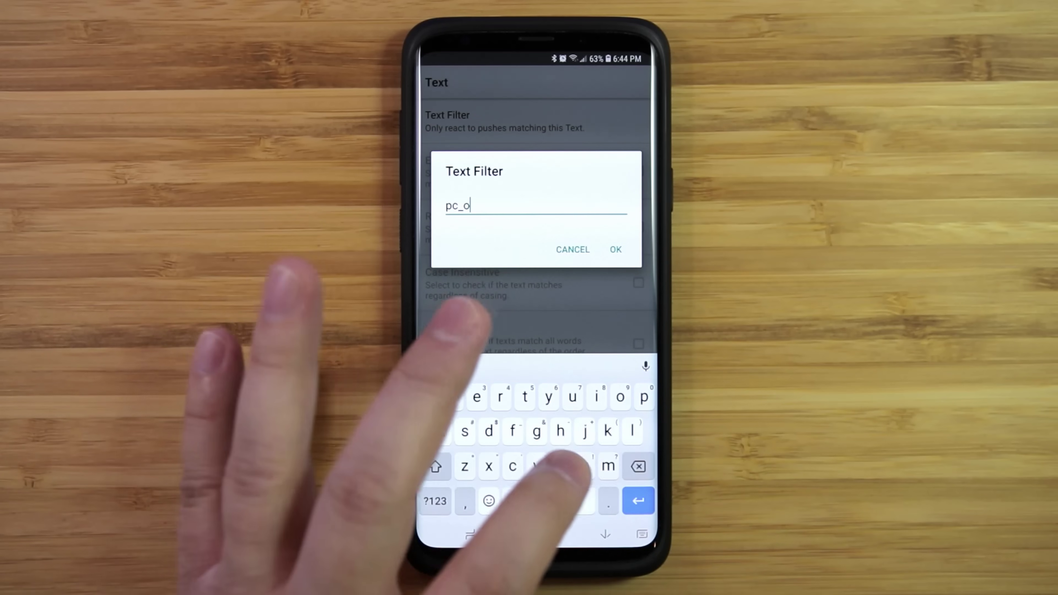
{"action": "left_click", "coordinate": [615, 249]}
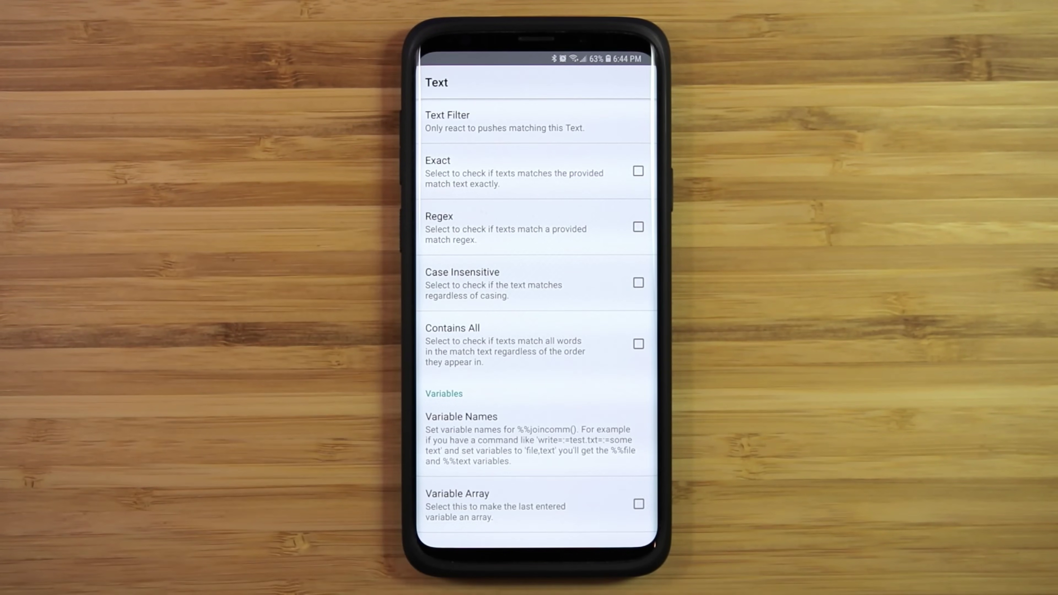
{"action": "left_click", "coordinate": [500, 438]}
{"action": "type", "text": "pc"}
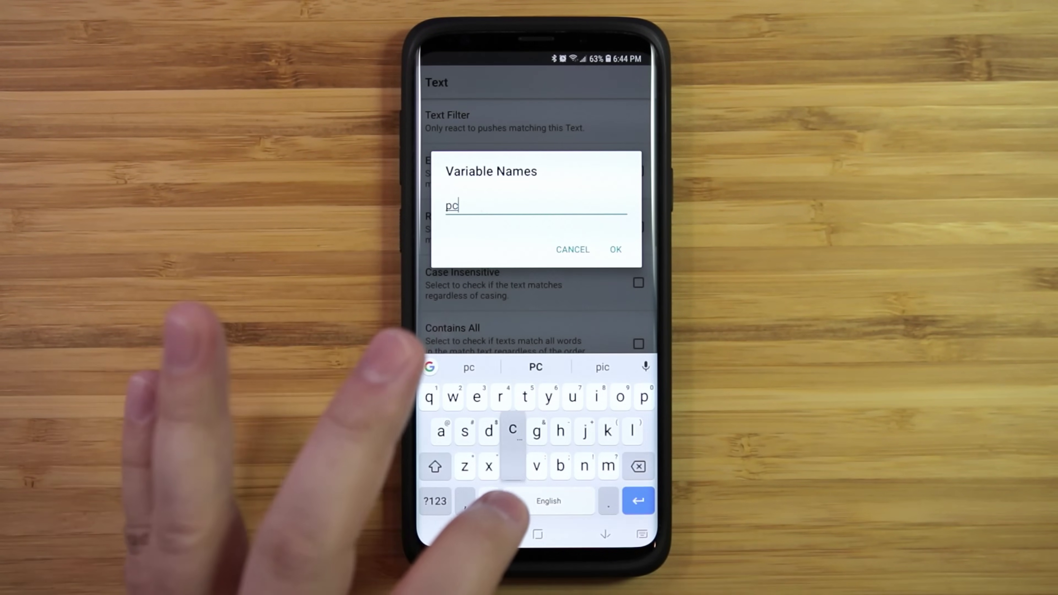
{"action": "type", "text": "powe"}
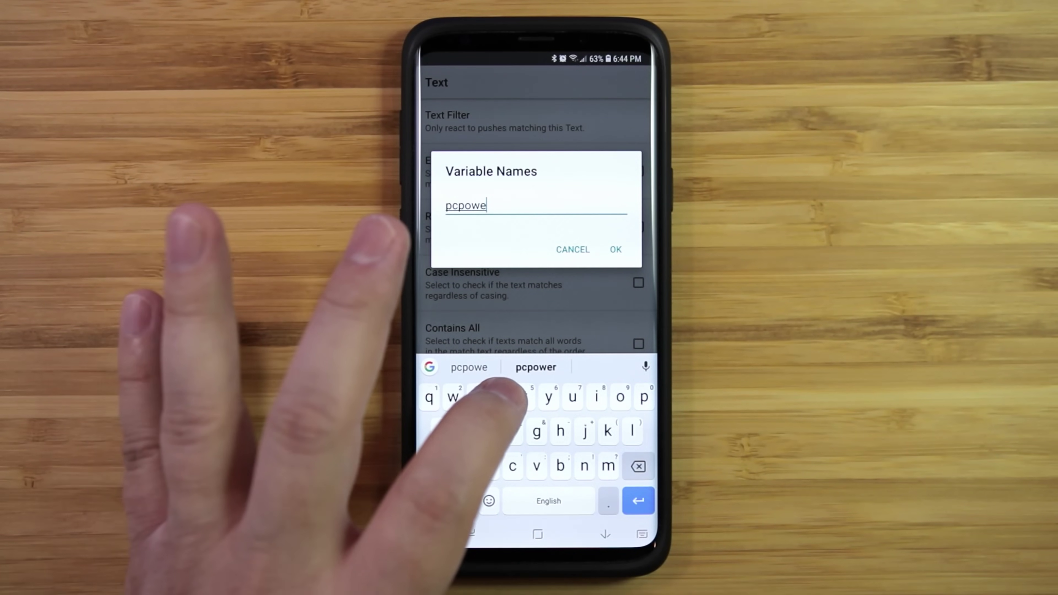
{"action": "type", "text": "r"}
{"action": "left_click", "coordinate": [616, 249]}
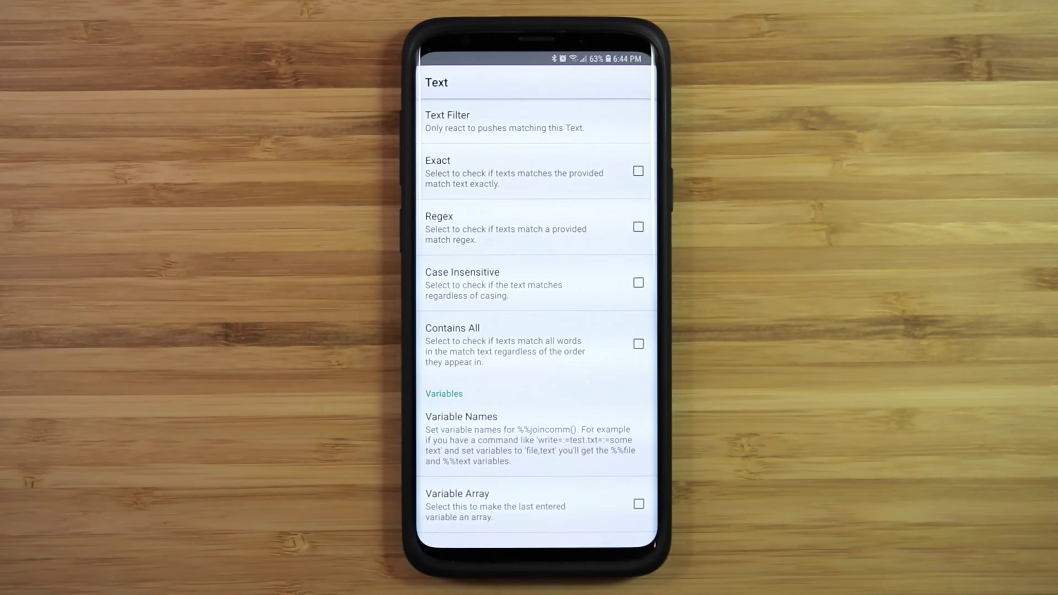
{"action": "left_click", "coordinate": [605, 534]}
{"action": "left_click", "coordinate": [604, 534]}
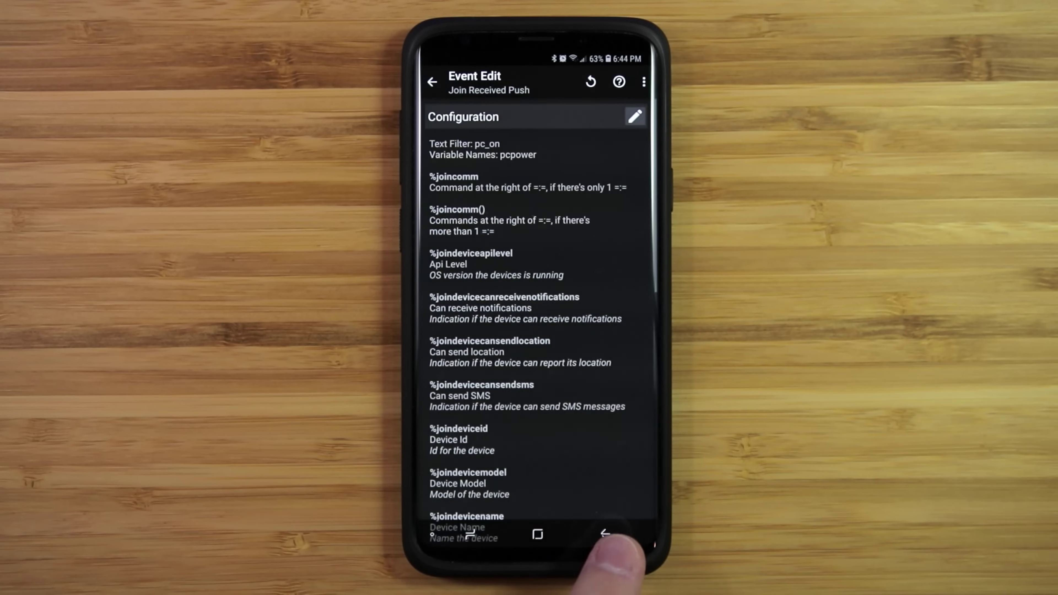
{"action": "left_click", "coordinate": [605, 534]}
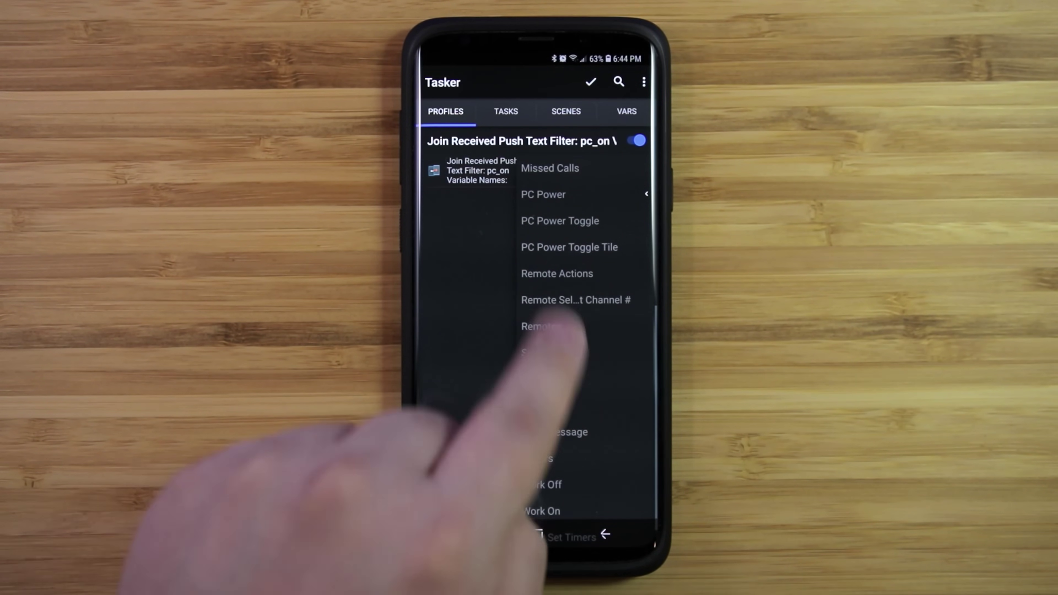
Create a new task named 'PC Power' for the pc_on profile.
{"action": "scroll", "coordinate": [566, 354], "scroll_direction": "up", "scroll_amount": 5}
{"action": "left_click", "coordinate": [543, 168]}
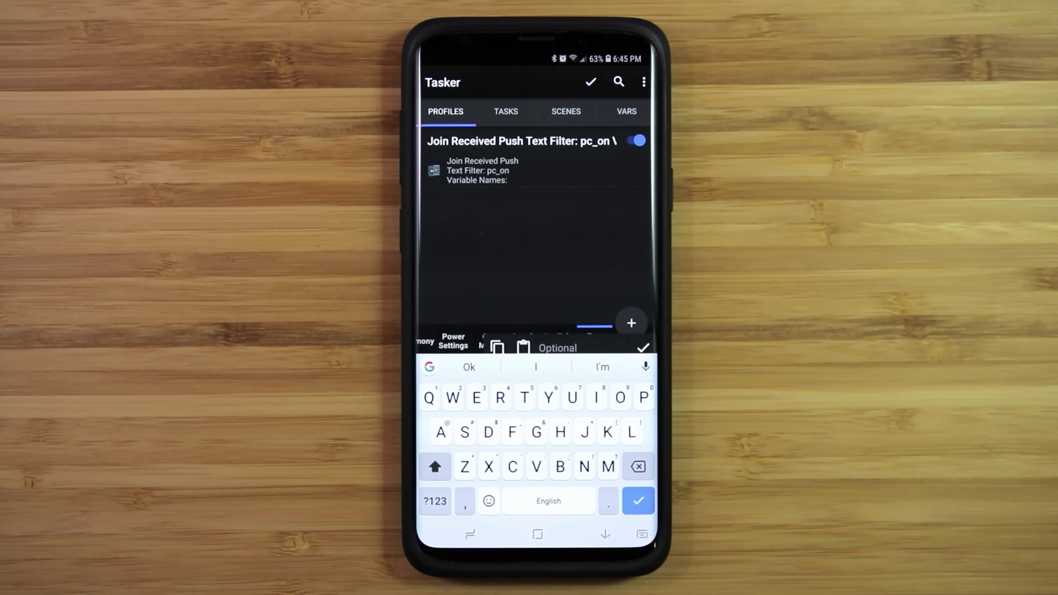
{"action": "type", "text": "PC"}
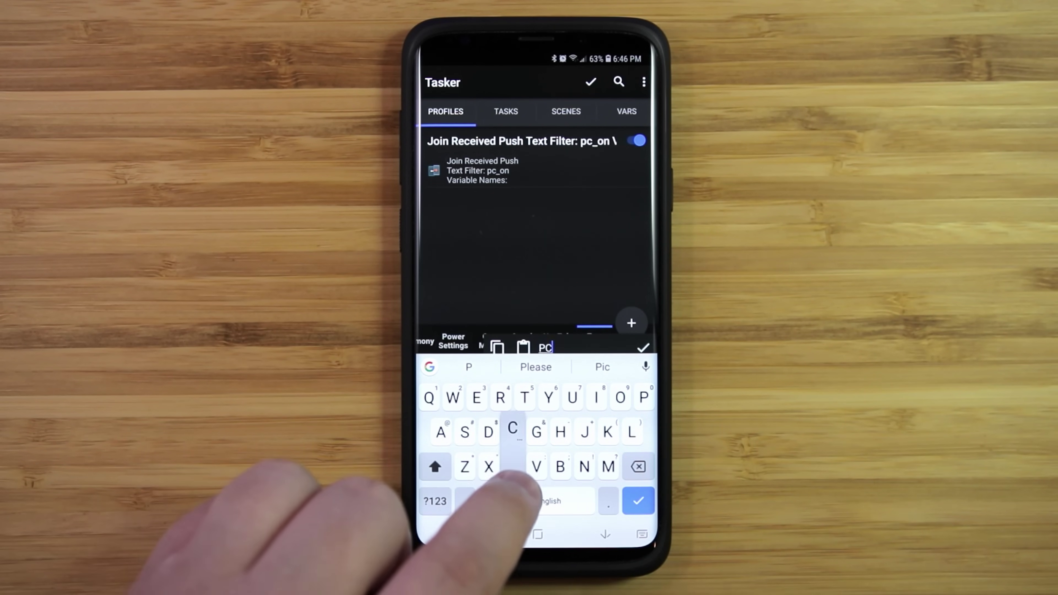
{"action": "type", "text": " Power"}
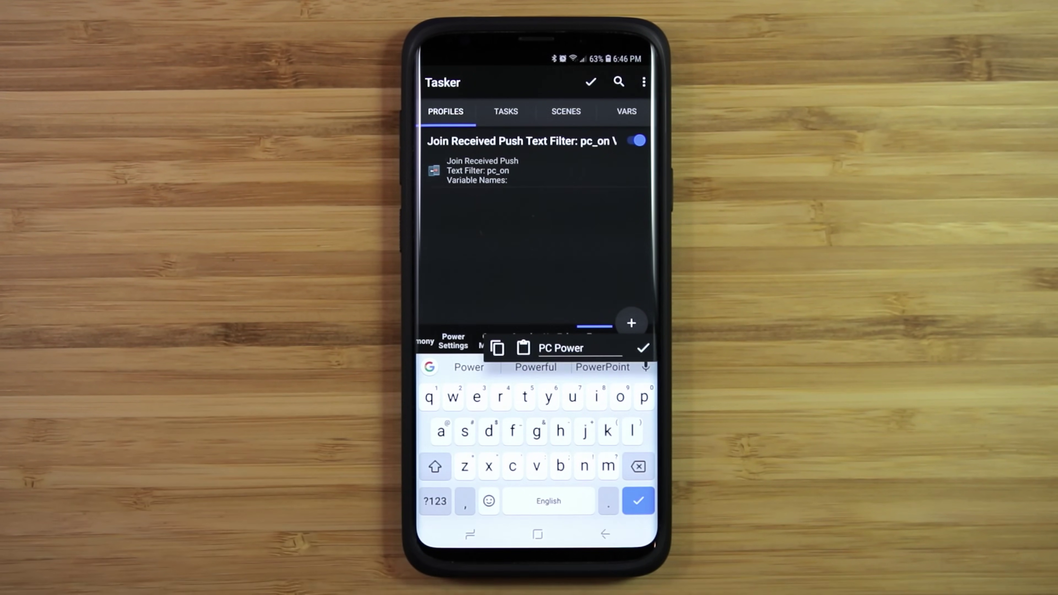
{"action": "key", "text": "Return"}
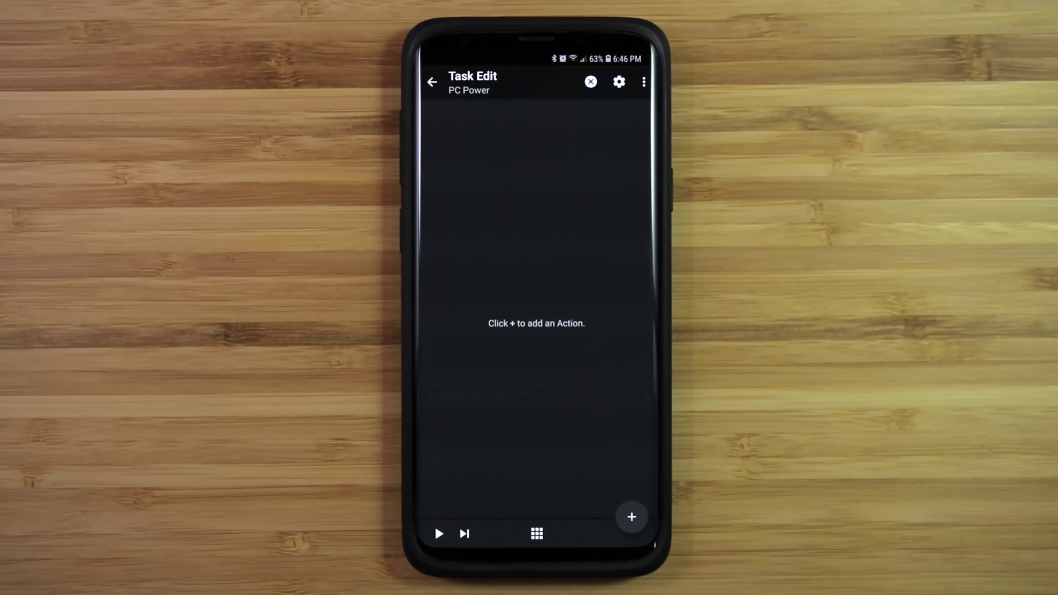
Add a Wake On Lan plugin action targeting the HOME device to PC Power.
{"action": "left_click", "coordinate": [631, 517]}
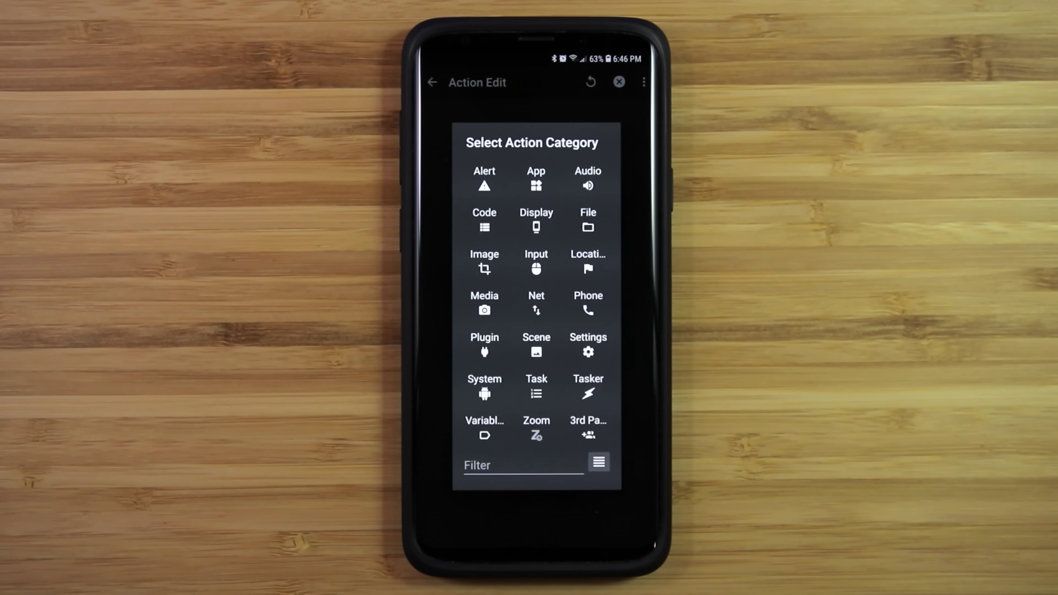
{"action": "left_click", "coordinate": [484, 346]}
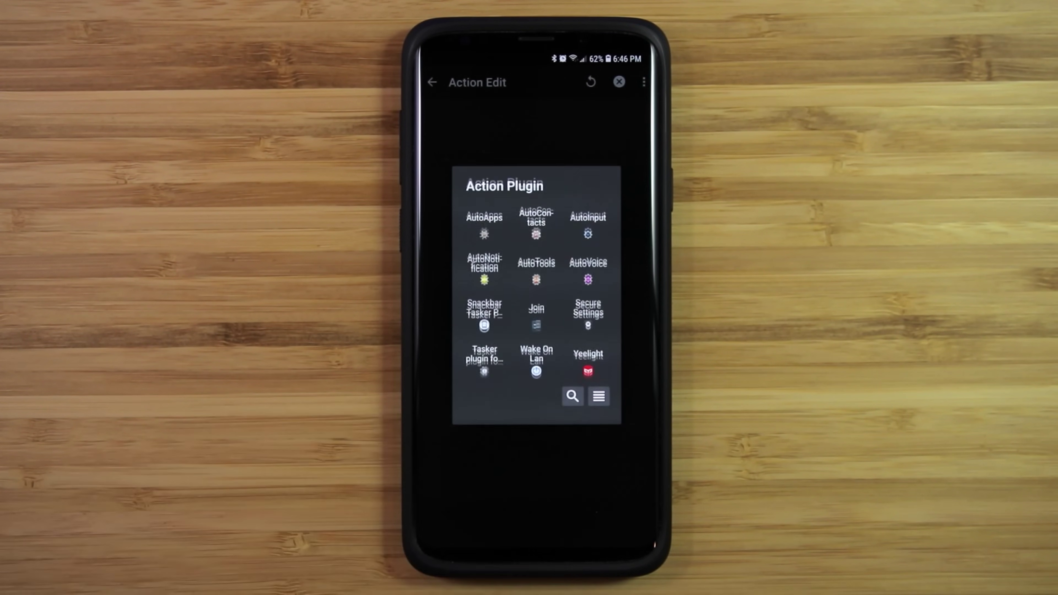
{"action": "left_click", "coordinate": [536, 373]}
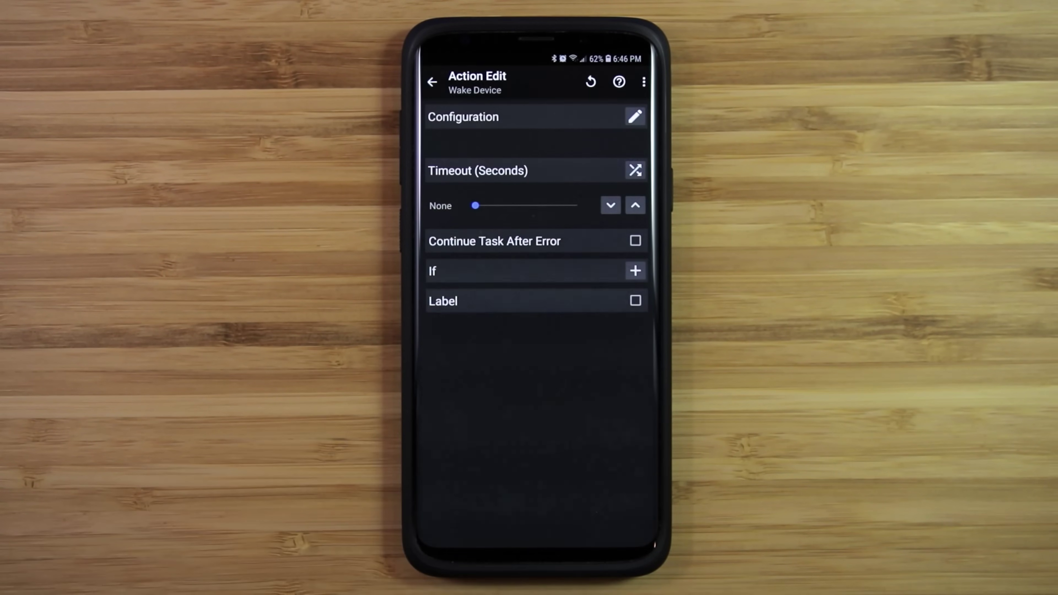
{"action": "left_click", "coordinate": [635, 116]}
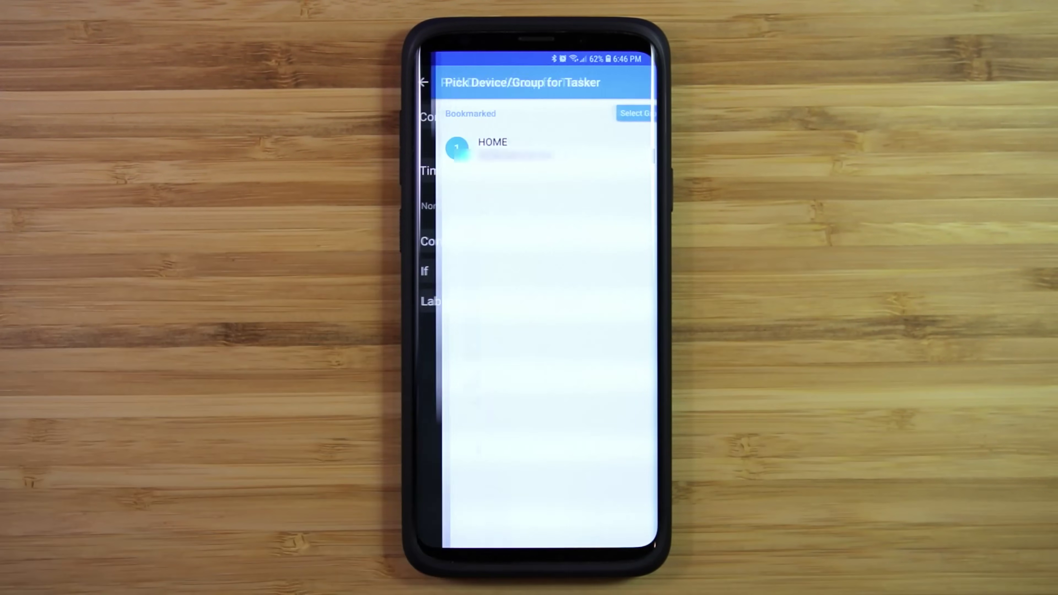
{"action": "left_click", "coordinate": [472, 146]}
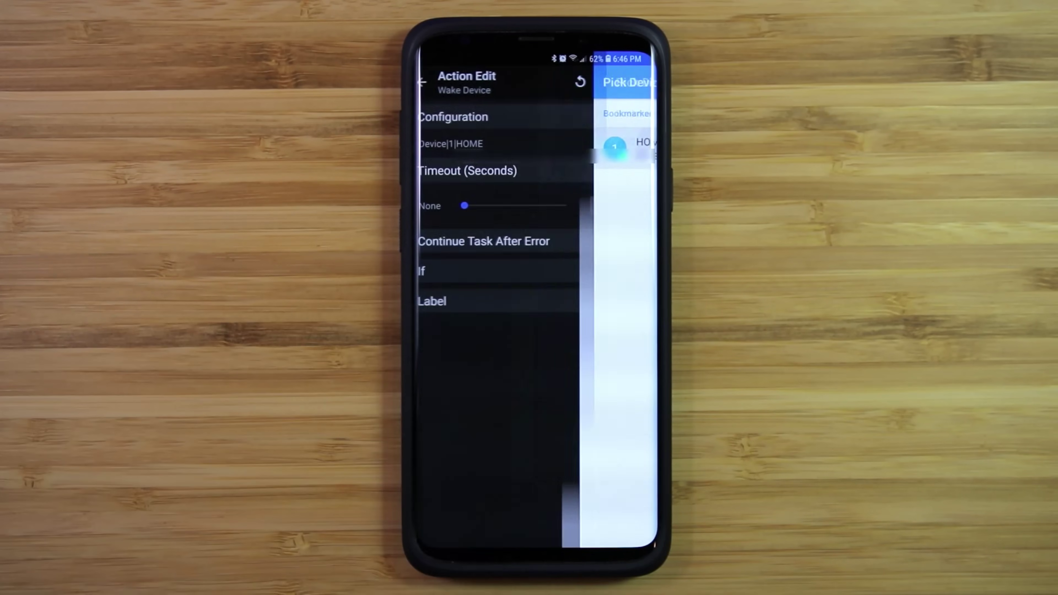
{"action": "left_click", "coordinate": [432, 81]}
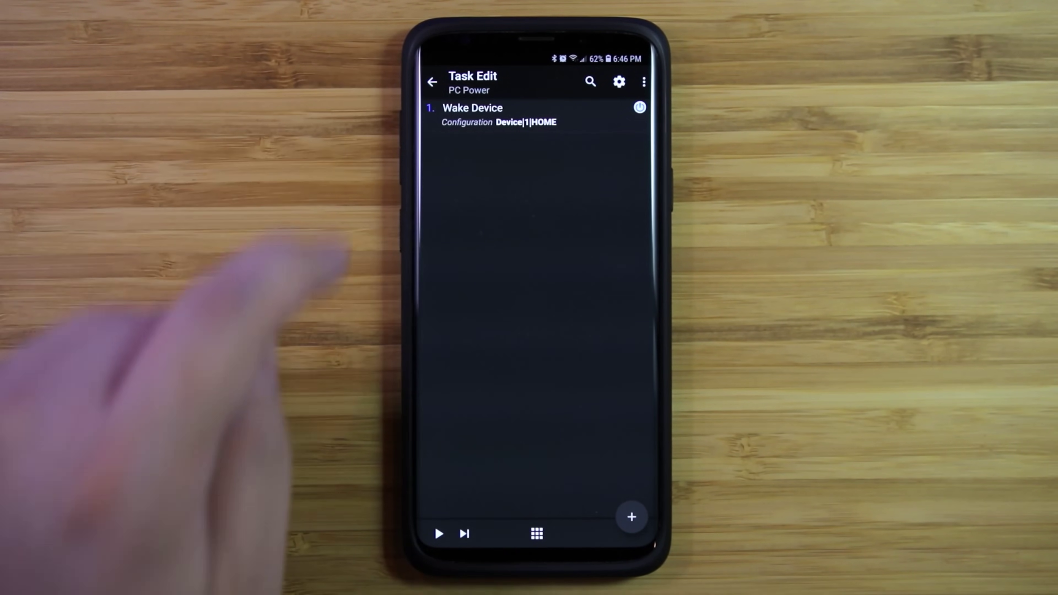
{"action": "left_click", "coordinate": [431, 81]}
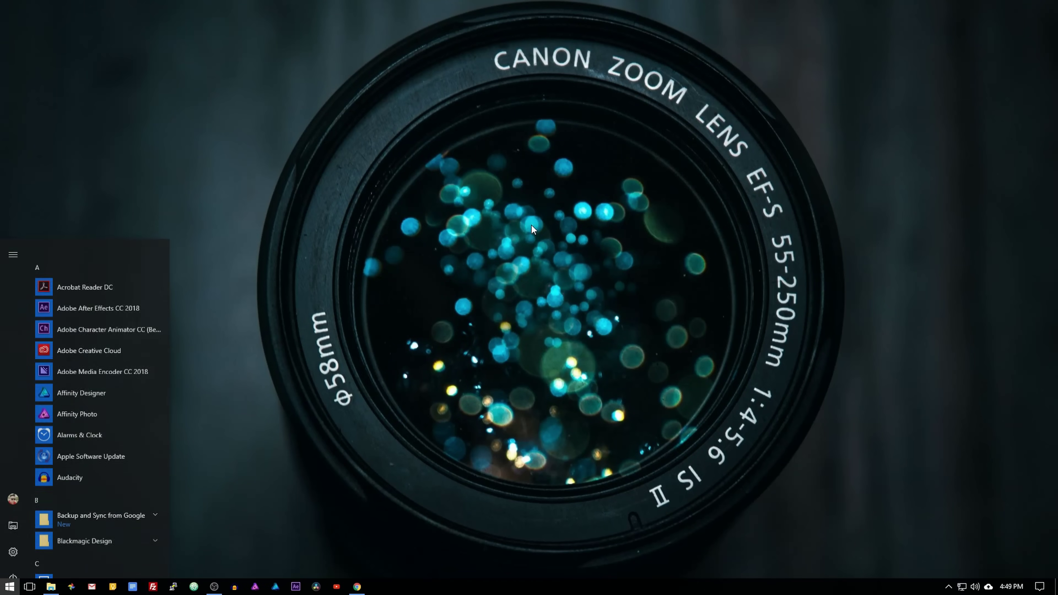
Show the Power Management tab of the Qualcomm Atheros Ethernet adapter in Device Manager.
{"action": "type", "text": "device"}
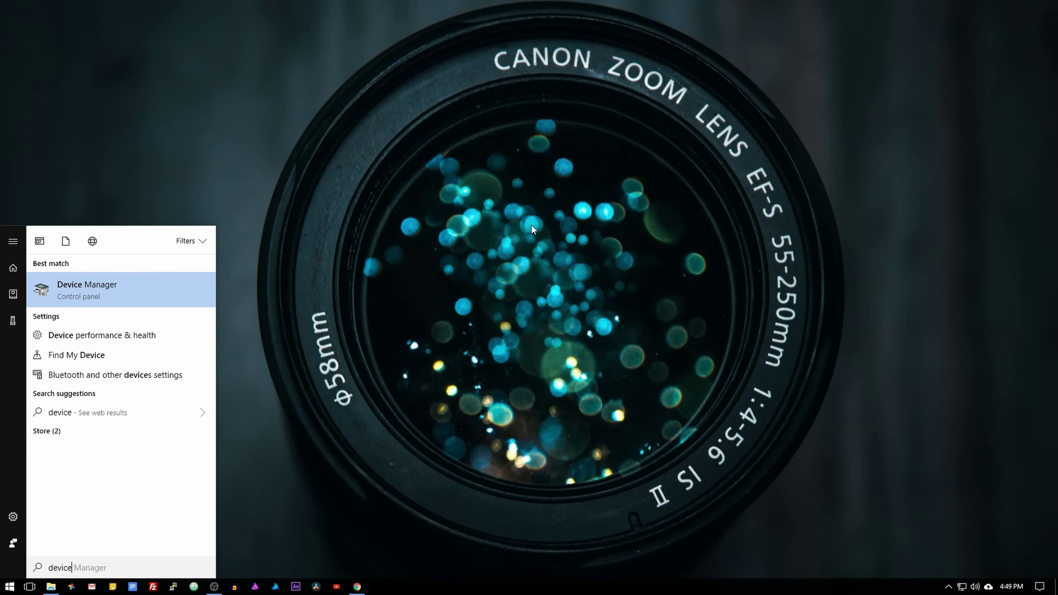
{"action": "key", "text": "Return"}
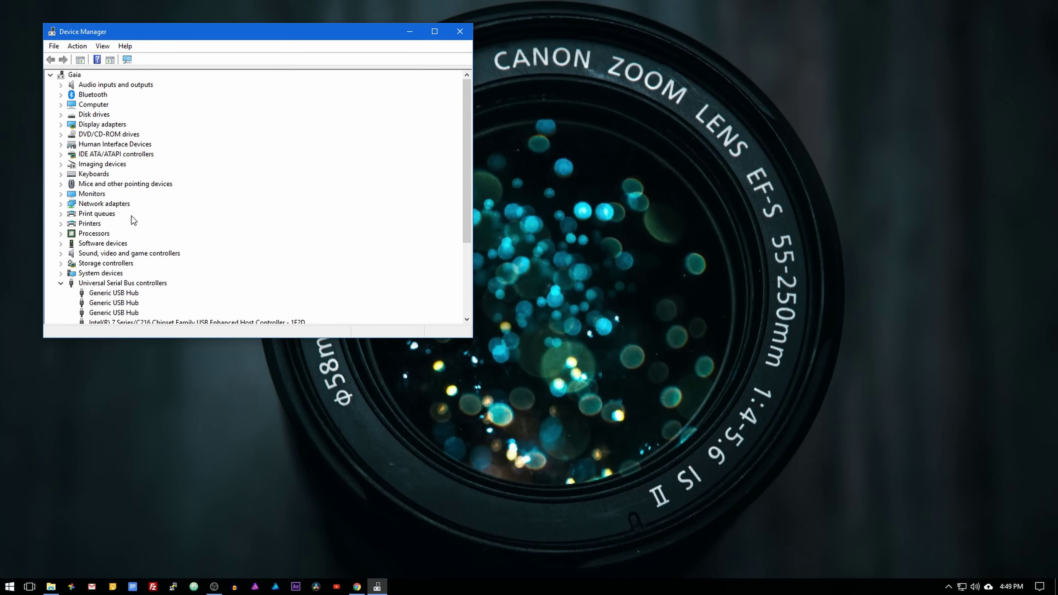
{"action": "double_click", "coordinate": [115, 203]}
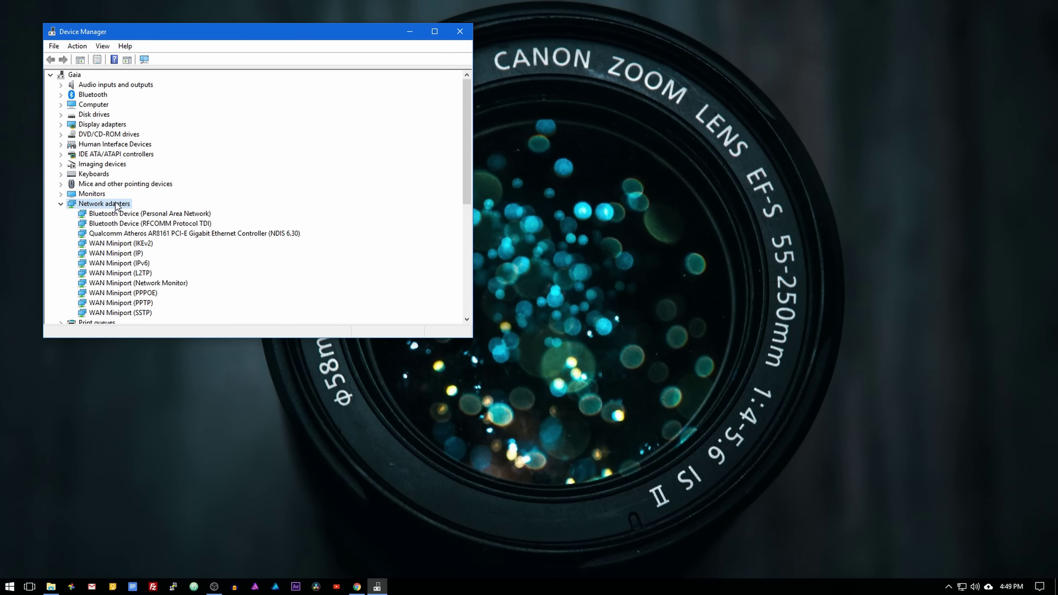
{"action": "double_click", "coordinate": [262, 233]}
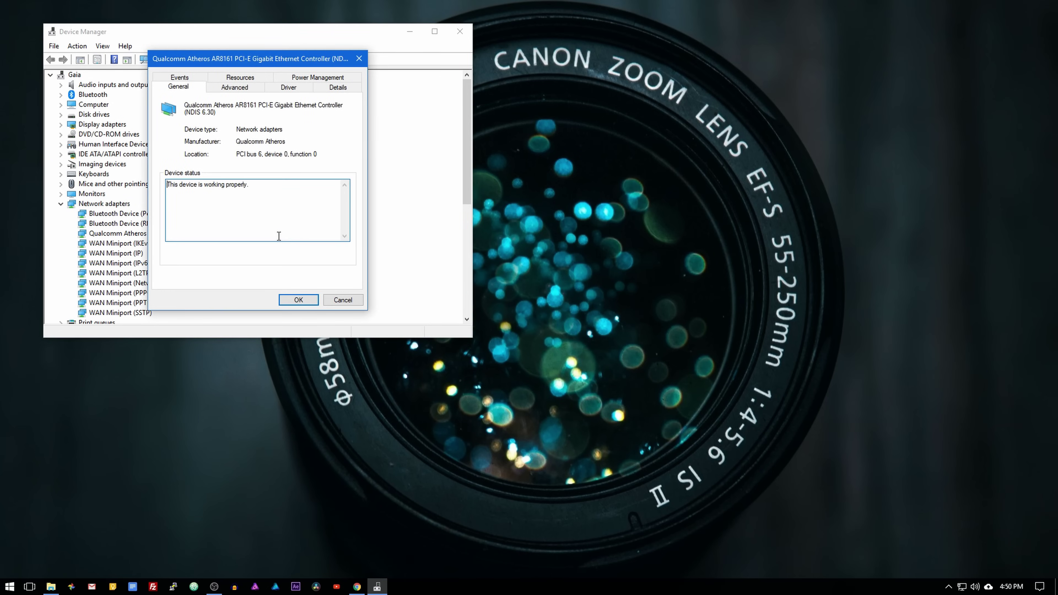
{"action": "left_click", "coordinate": [332, 79]}
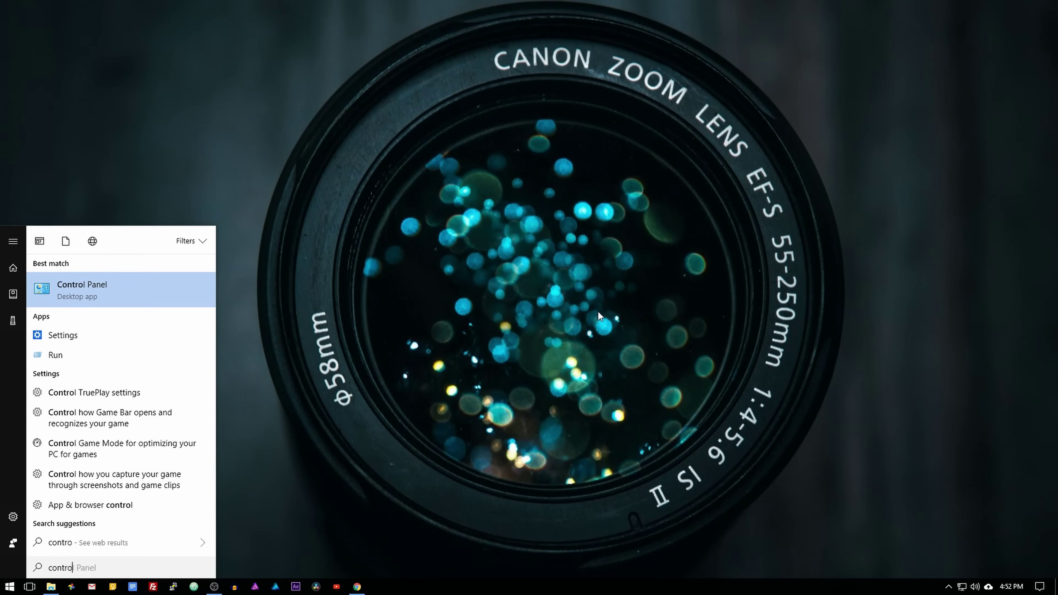
Unlock the shutdown settings under Power Options' power-button page in Control Panel.
{"action": "key", "text": "Return"}
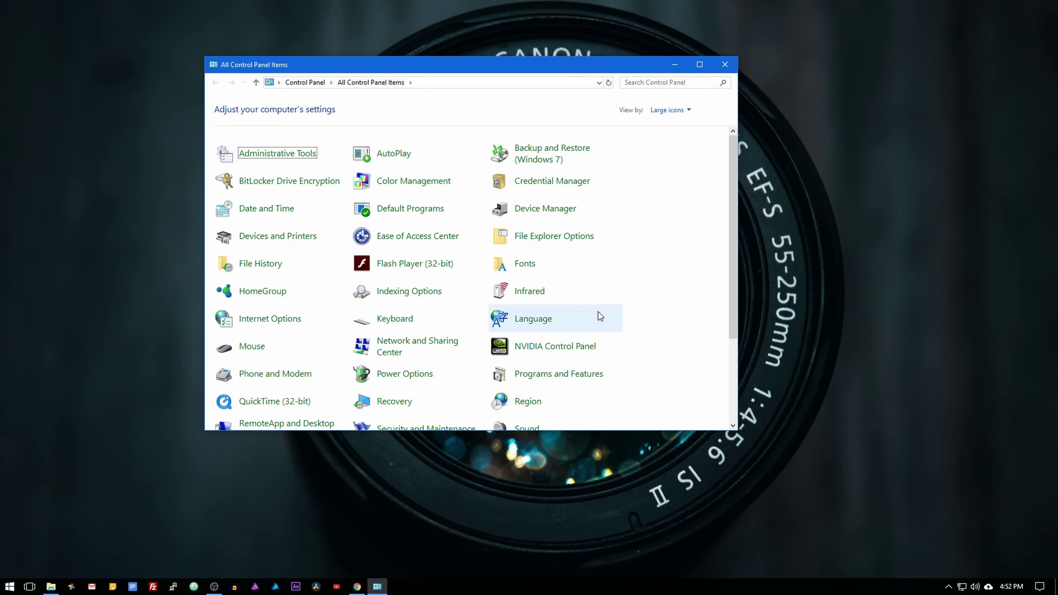
{"action": "left_click", "coordinate": [445, 371]}
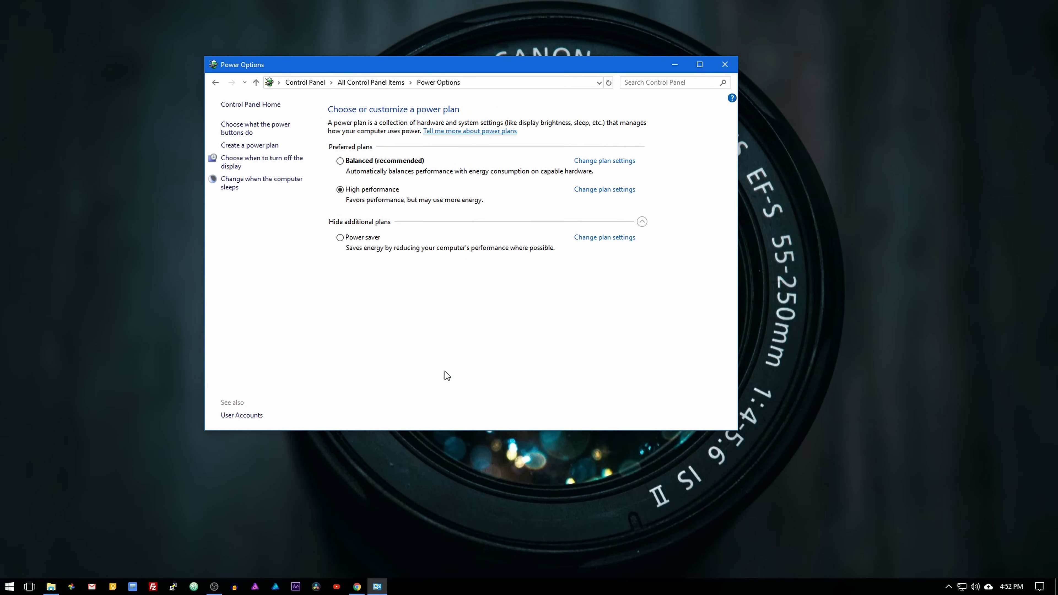
{"action": "left_click", "coordinate": [282, 129]}
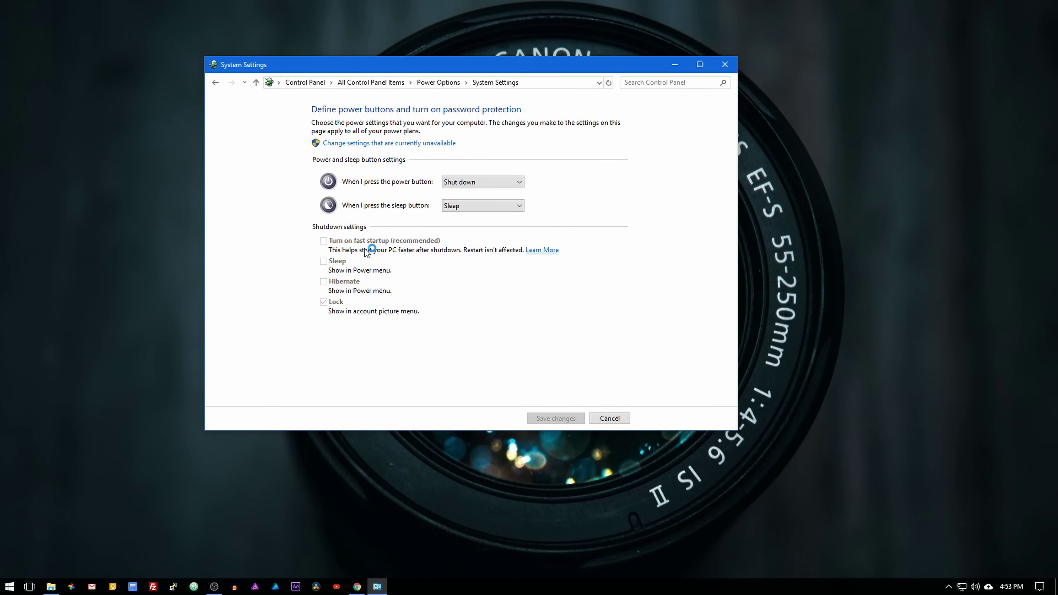
{"action": "left_click", "coordinate": [372, 144]}
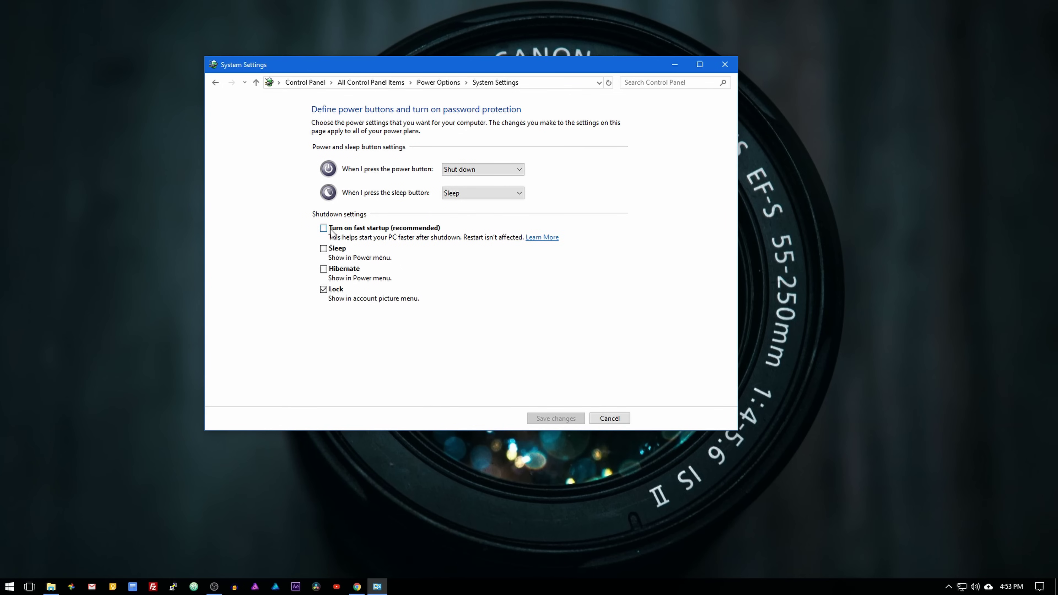